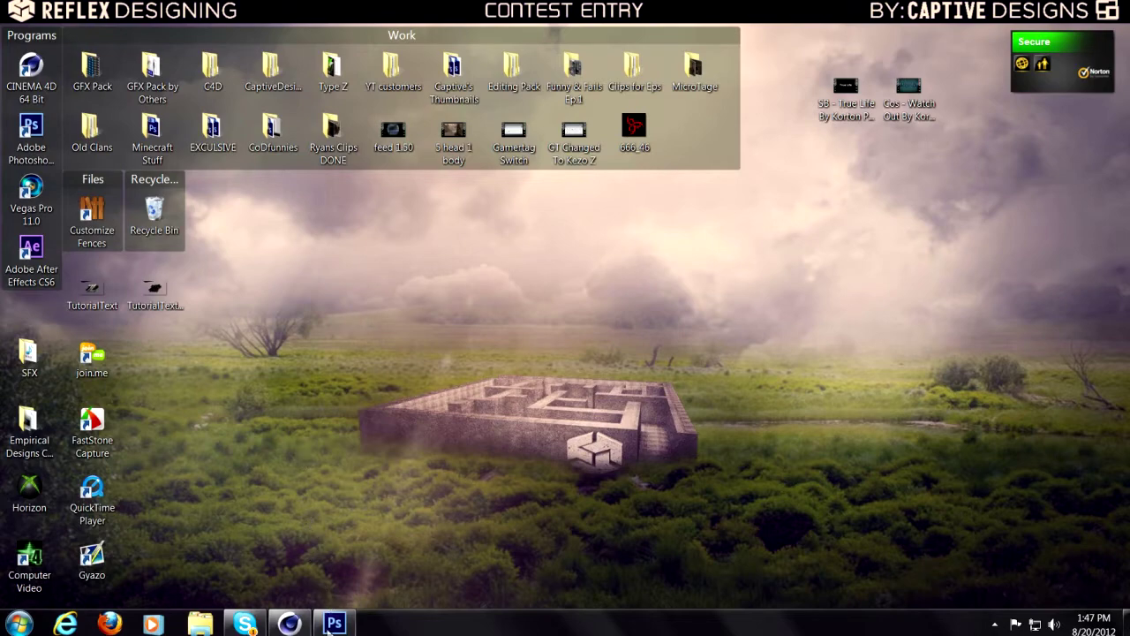
Restore the Photoshop window showing TutorialText.png from the Windows taskbar.
{"action": "left_click", "coordinate": [391, 569]}
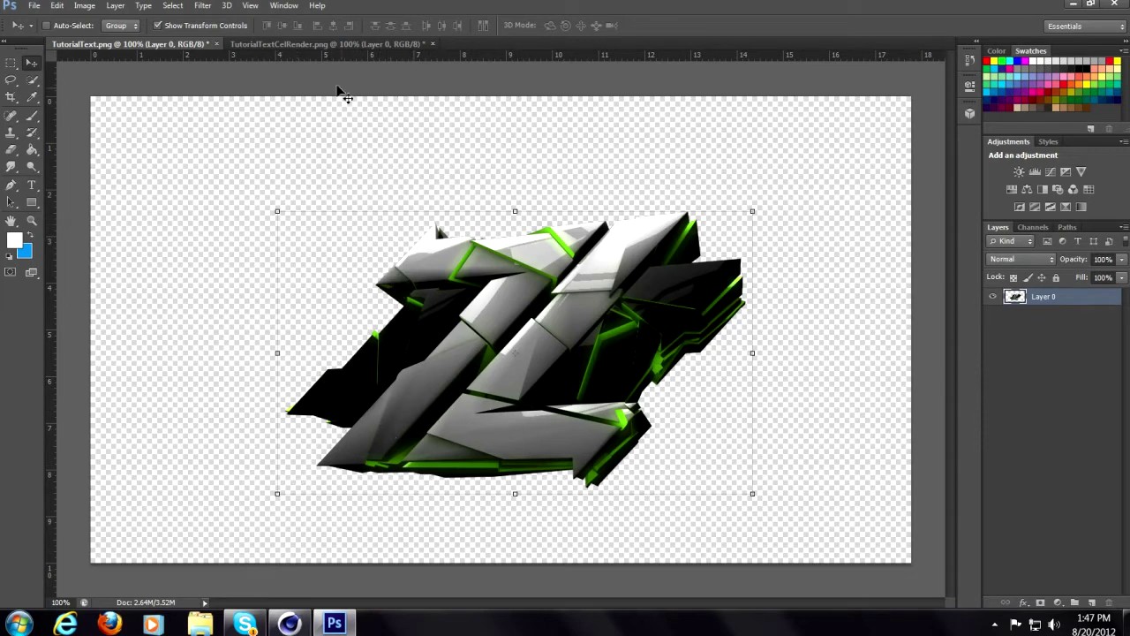
Move the TutorialTextCelRender.png wireframe into TutorialText.png as Layer 1 below the Z.
{"action": "left_click", "coordinate": [277, 40]}
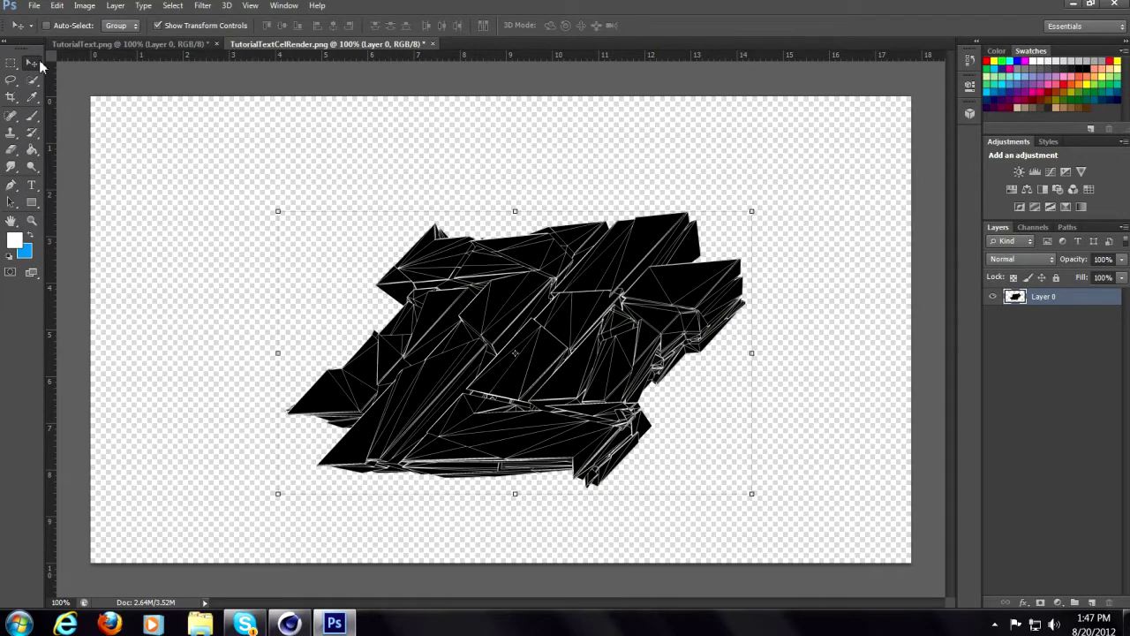
{"action": "left_click_drag", "start_coordinate": [545, 431], "coordinate": [468, 408]}
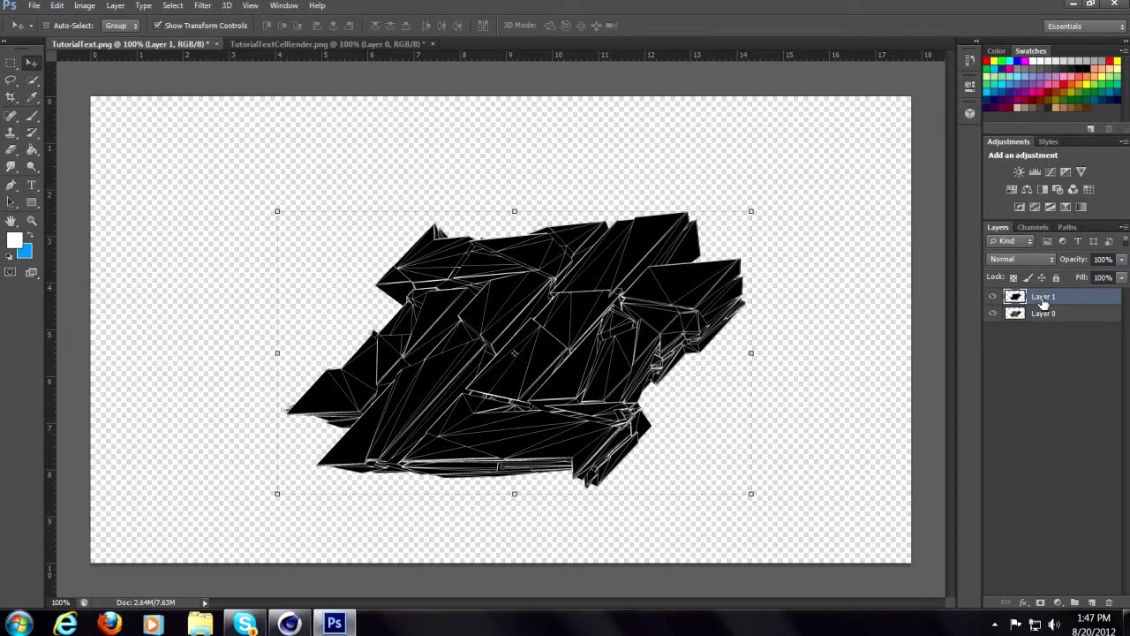
{"action": "left_click_drag", "start_coordinate": [1044, 302], "coordinate": [1048, 330]}
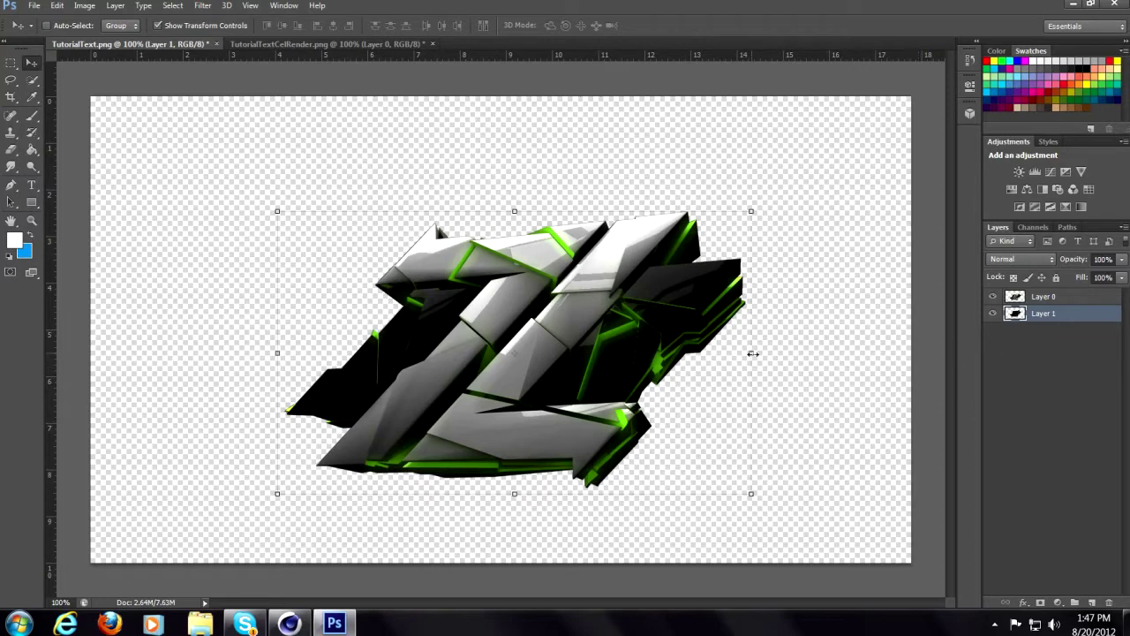
Enlarge the wireframe to about 107% by 109% so its edges show around the letter.
{"action": "left_click_drag", "start_coordinate": [752, 354], "coordinate": [763, 352]}
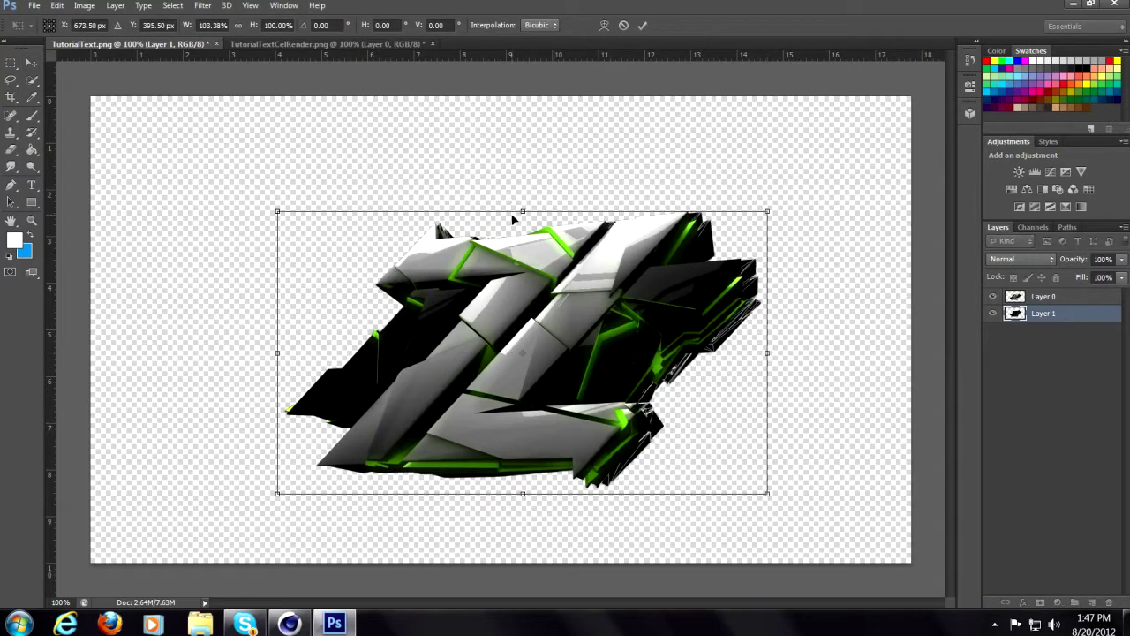
{"action": "left_click_drag", "start_coordinate": [523, 212], "coordinate": [523, 199]}
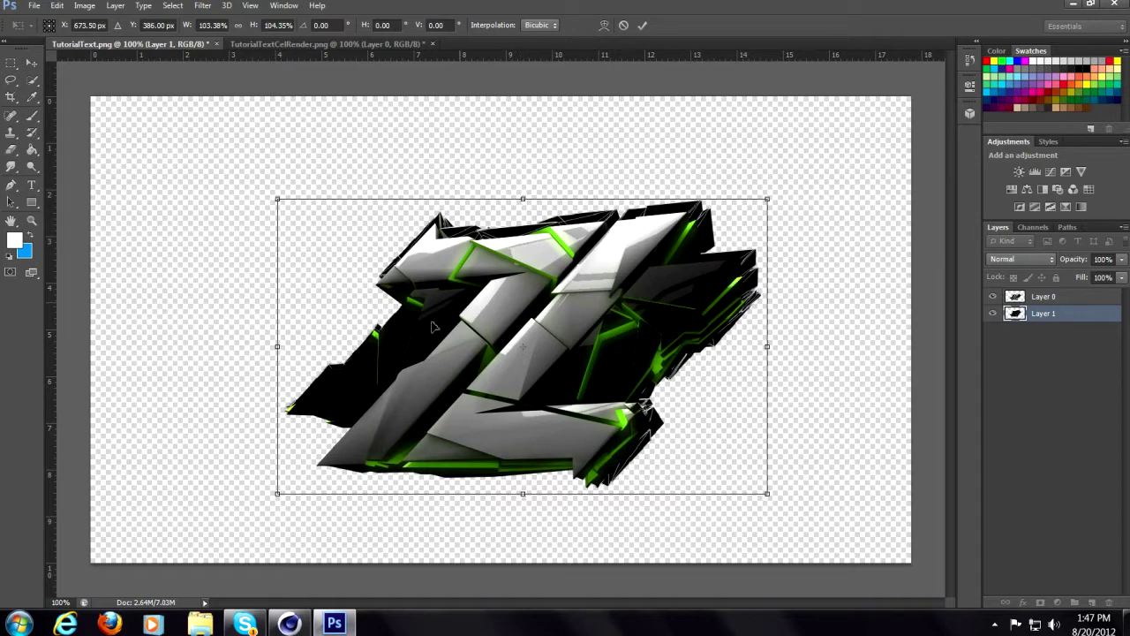
{"action": "left_click_drag", "start_coordinate": [274, 345], "coordinate": [256, 346]}
{"action": "left_click_drag", "start_coordinate": [515, 494], "coordinate": [514, 511]}
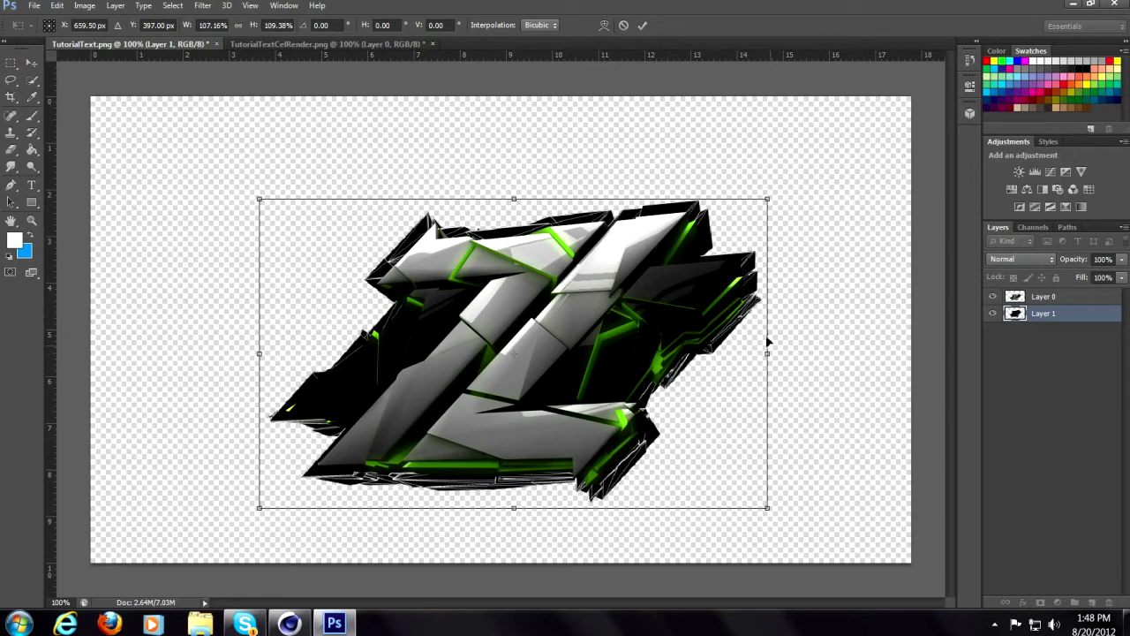
{"action": "left_click", "coordinate": [642, 26]}
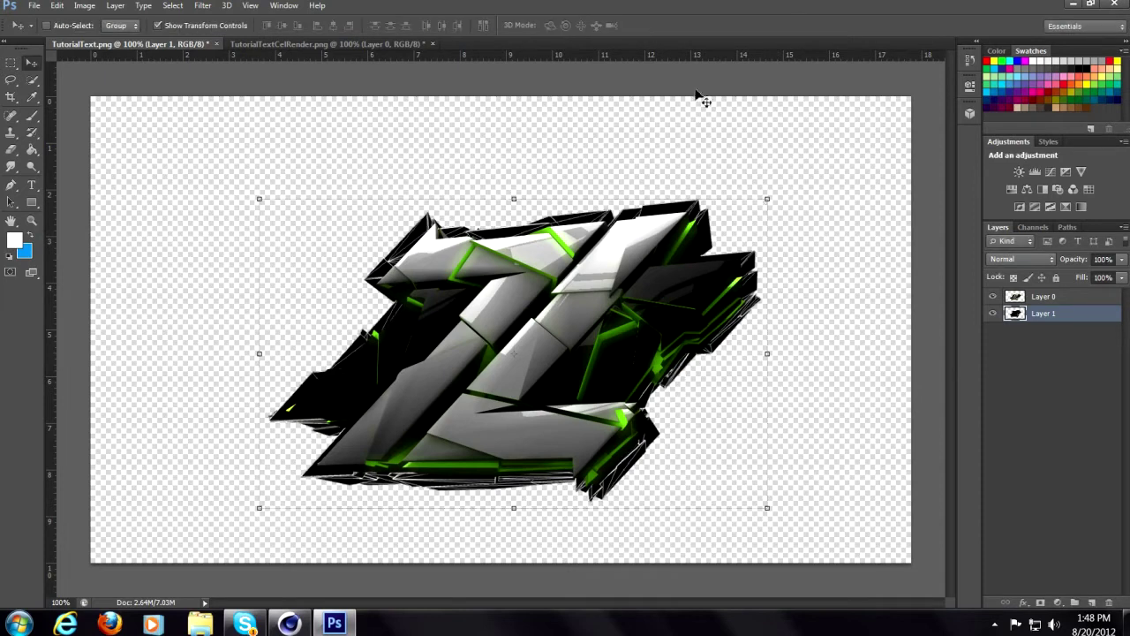
Add a bottom Layer 2 filled with dark grey #3e3e3e, then select the wireframe Layer 1.
{"action": "left_click", "coordinate": [1095, 604]}
{"action": "left_click_drag", "start_coordinate": [1038, 315], "coordinate": [1025, 375]}
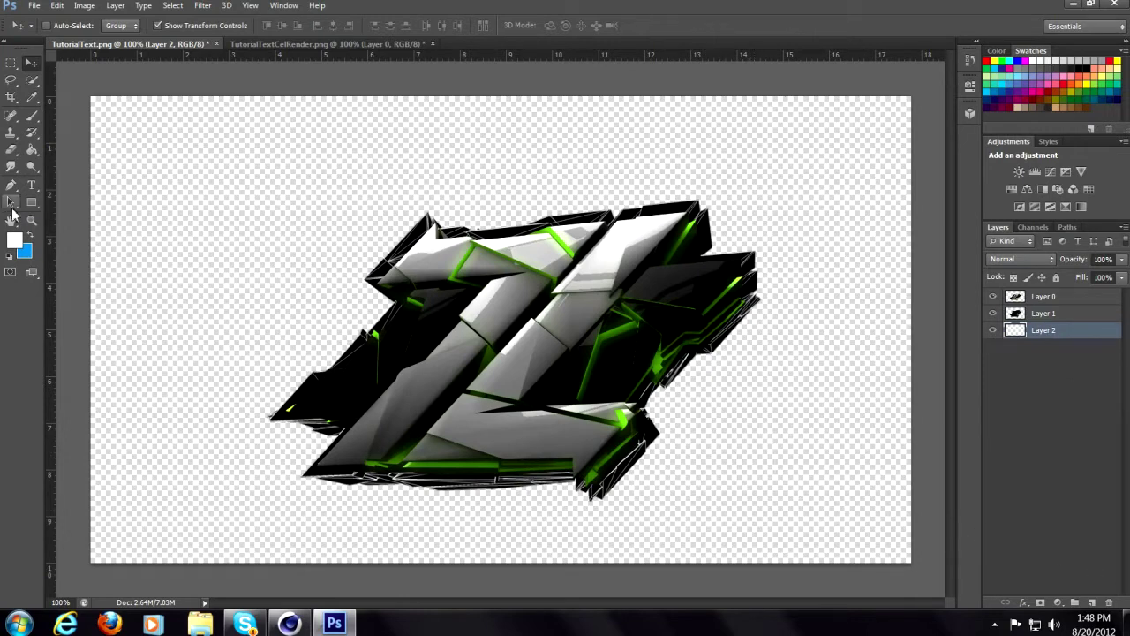
{"action": "left_click", "coordinate": [14, 239]}
{"action": "left_click_drag", "start_coordinate": [764, 404], "coordinate": [676, 429]}
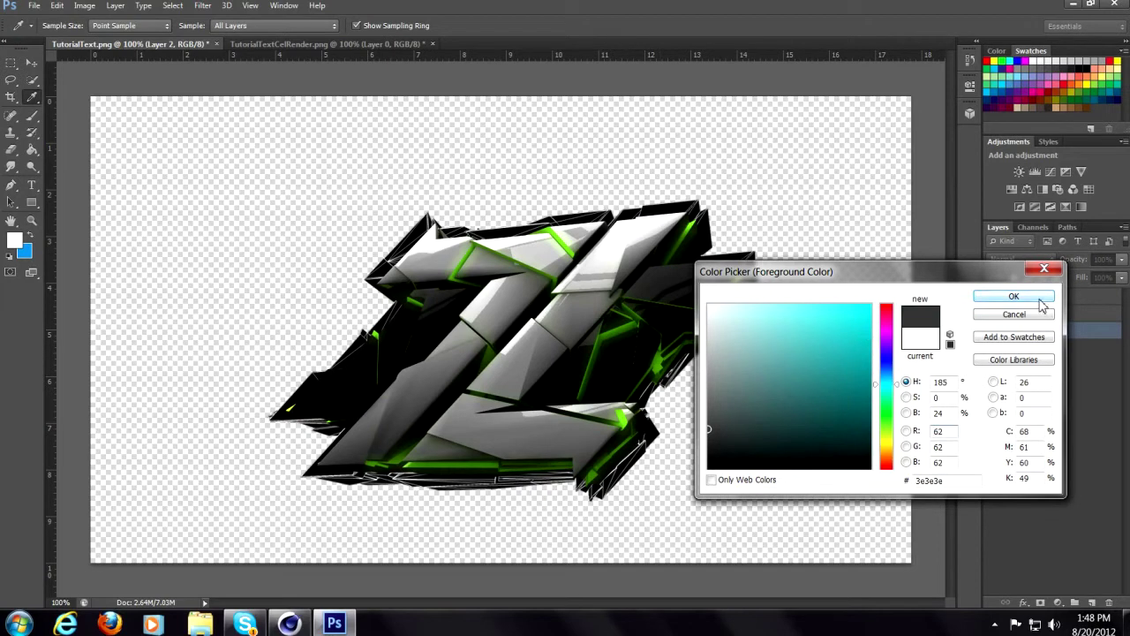
{"action": "left_click", "coordinate": [1040, 300]}
{"action": "key", "text": "v"}
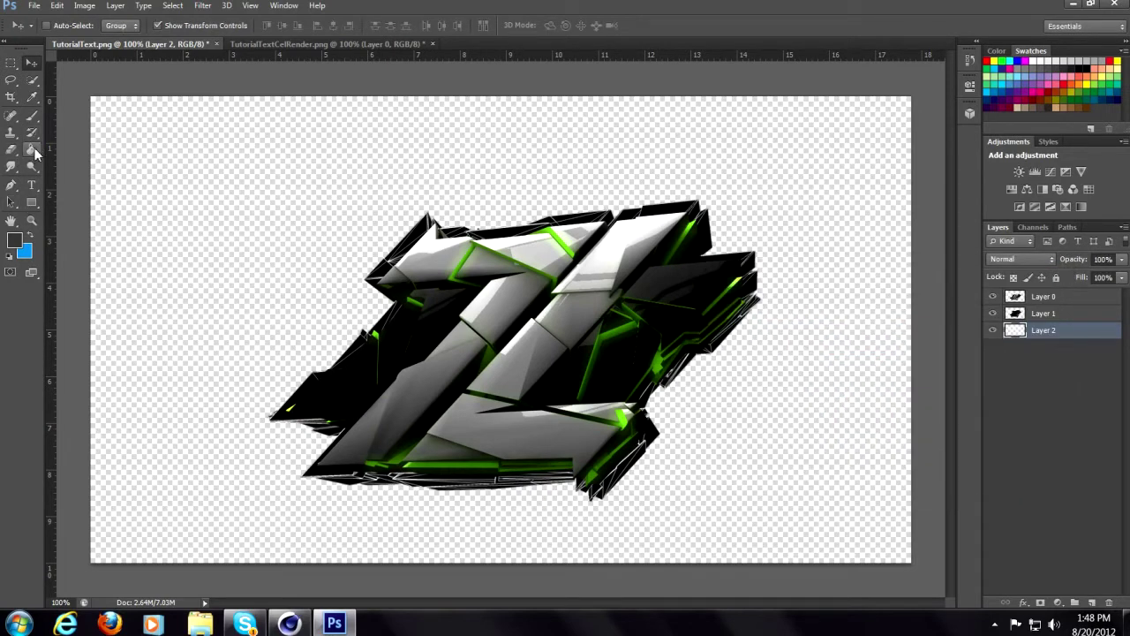
{"action": "left_click", "coordinate": [33, 149]}
{"action": "left_click", "coordinate": [279, 280]}
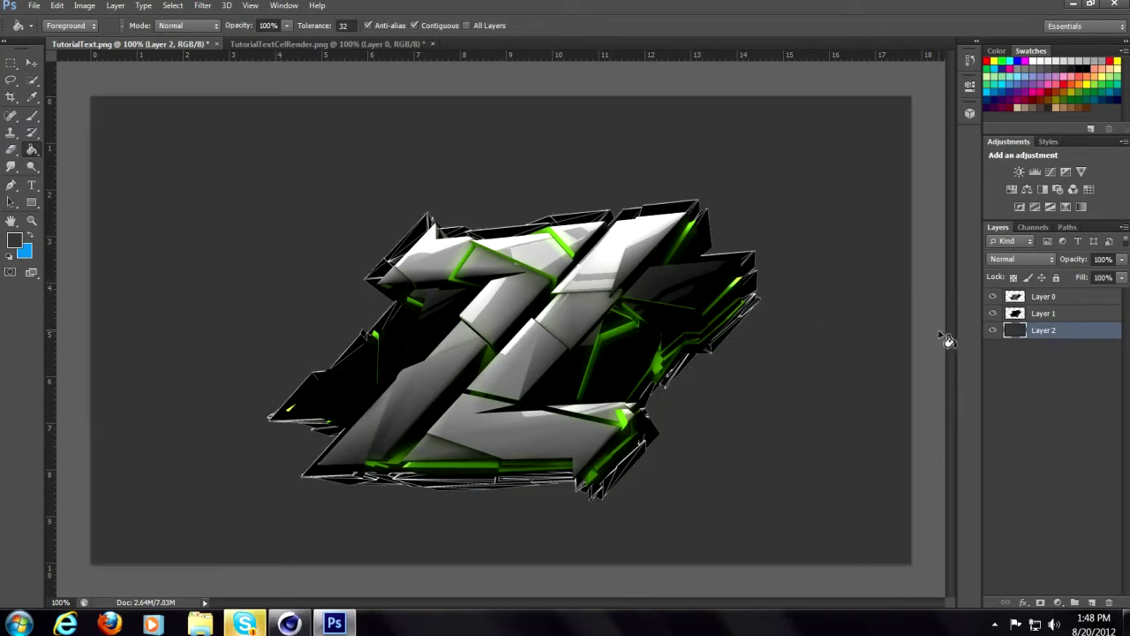
{"action": "left_click", "coordinate": [1072, 315]}
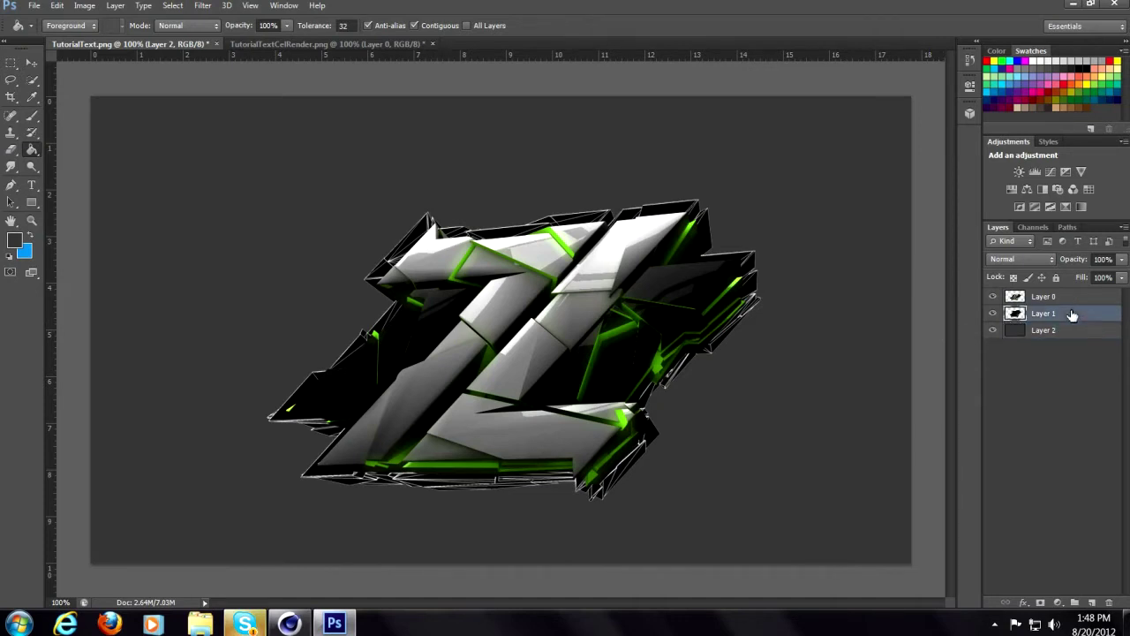
{"action": "left_click", "coordinate": [1039, 262]}
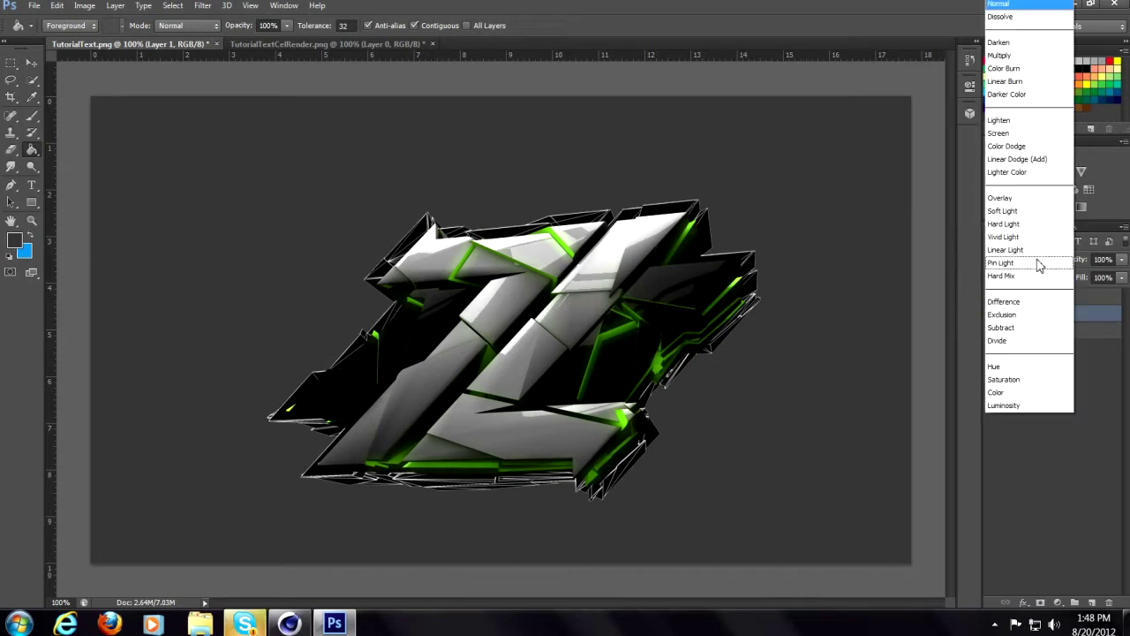
Set Layer 1 to Linear Dodge (Add) blending at 75% opacity.
{"action": "left_click", "coordinate": [1021, 164]}
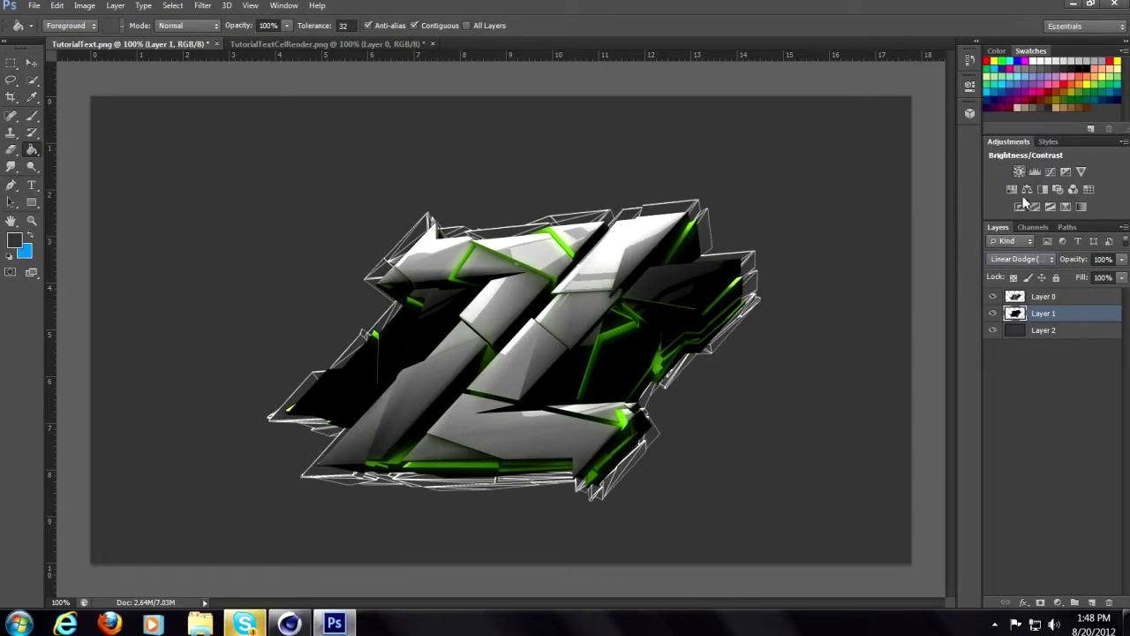
{"action": "left_click", "coordinate": [1124, 260]}
{"action": "left_click_drag", "start_coordinate": [1124, 279], "coordinate": [1103, 285]}
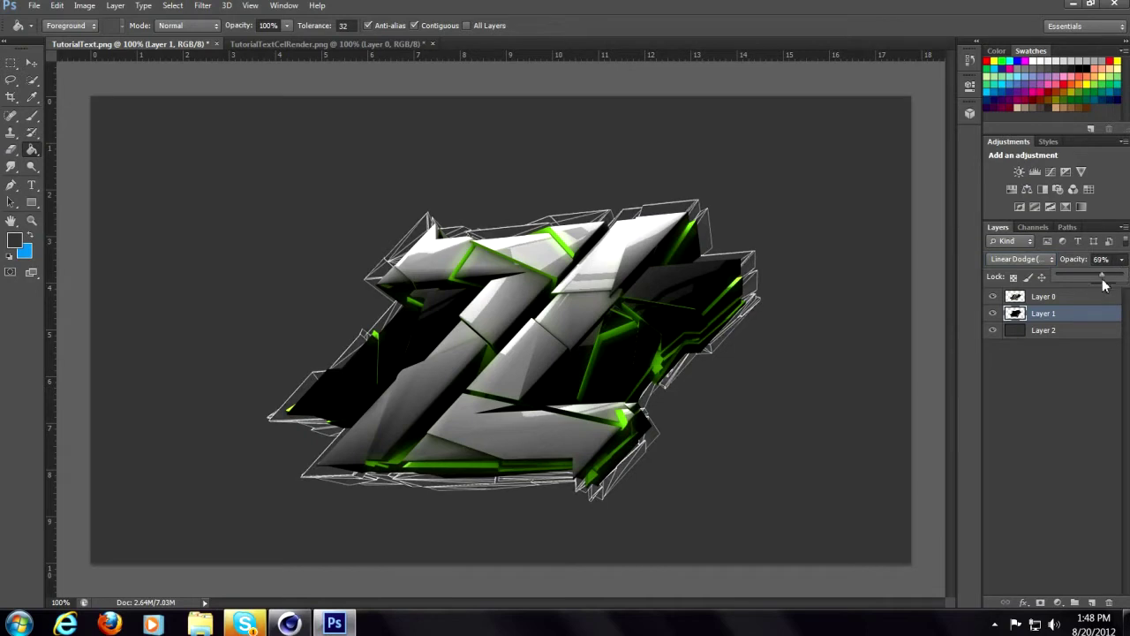
{"action": "mouse_move", "coordinate": [1088, 289]}
{"action": "left_mouse_down"}
{"action": "mouse_move", "coordinate": [1078, 284]}
{"action": "mouse_move", "coordinate": [1094, 289]}
{"action": "left_mouse_up"}
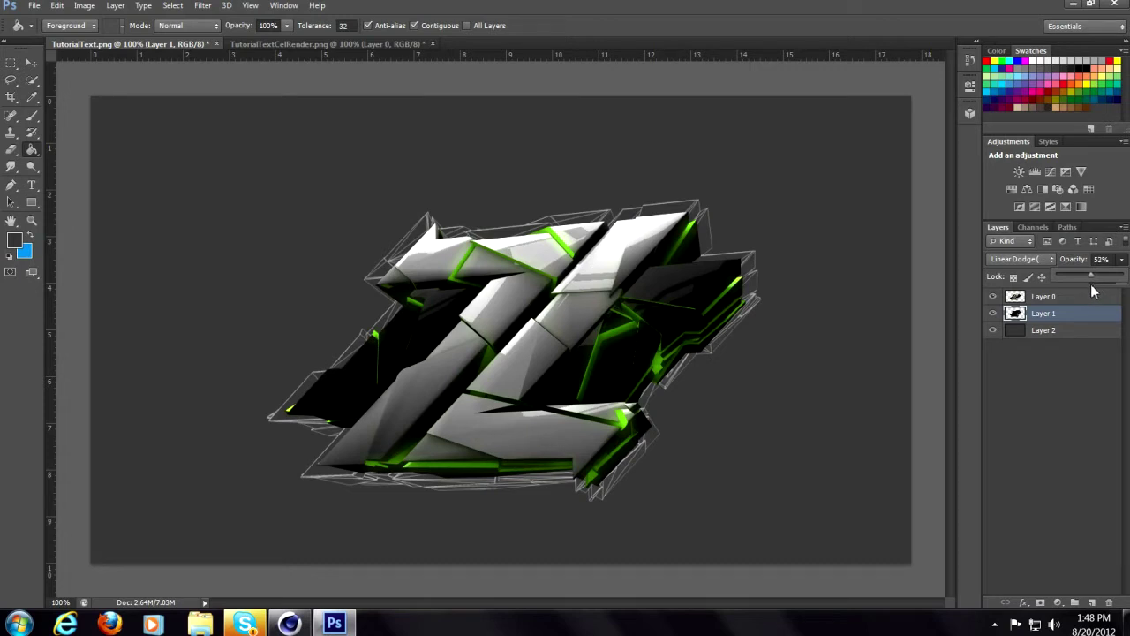
{"action": "left_click_drag", "start_coordinate": [1092, 289], "coordinate": [1103, 280]}
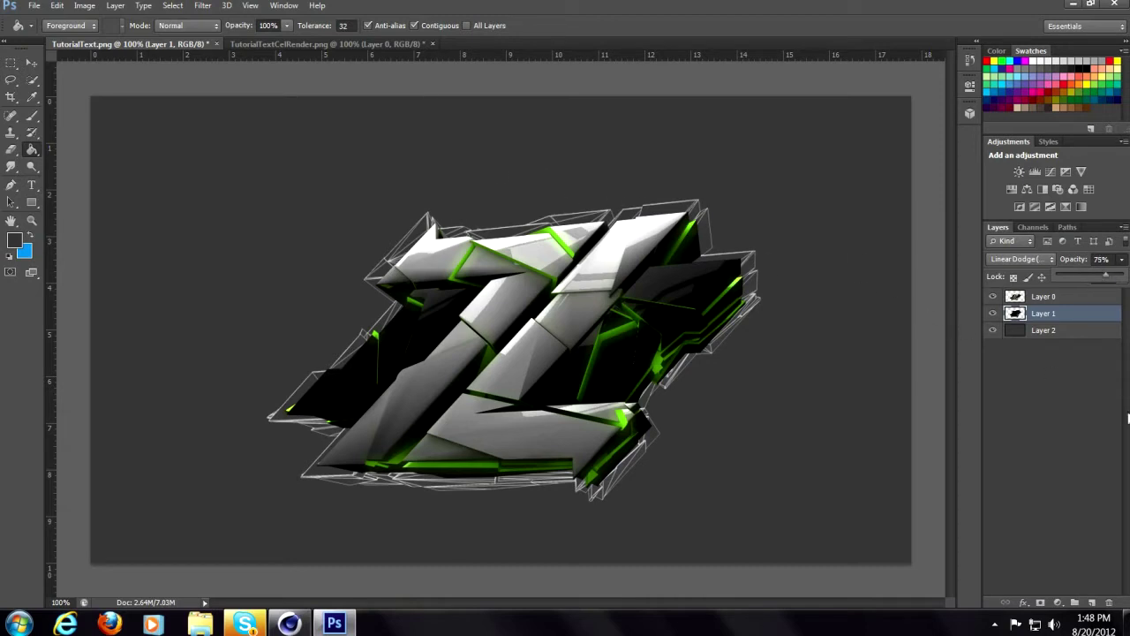
Try a Color Overlay style on the wireframe layer, then cancel without changes.
{"action": "double_click", "coordinate": [1067, 316]}
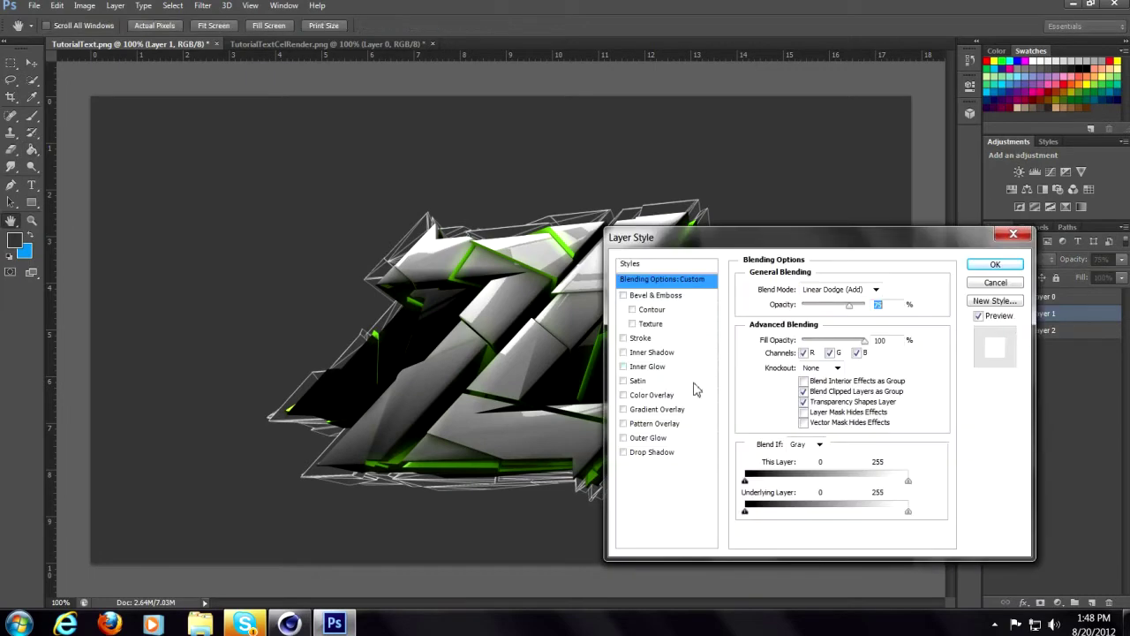
{"action": "left_click", "coordinate": [654, 395]}
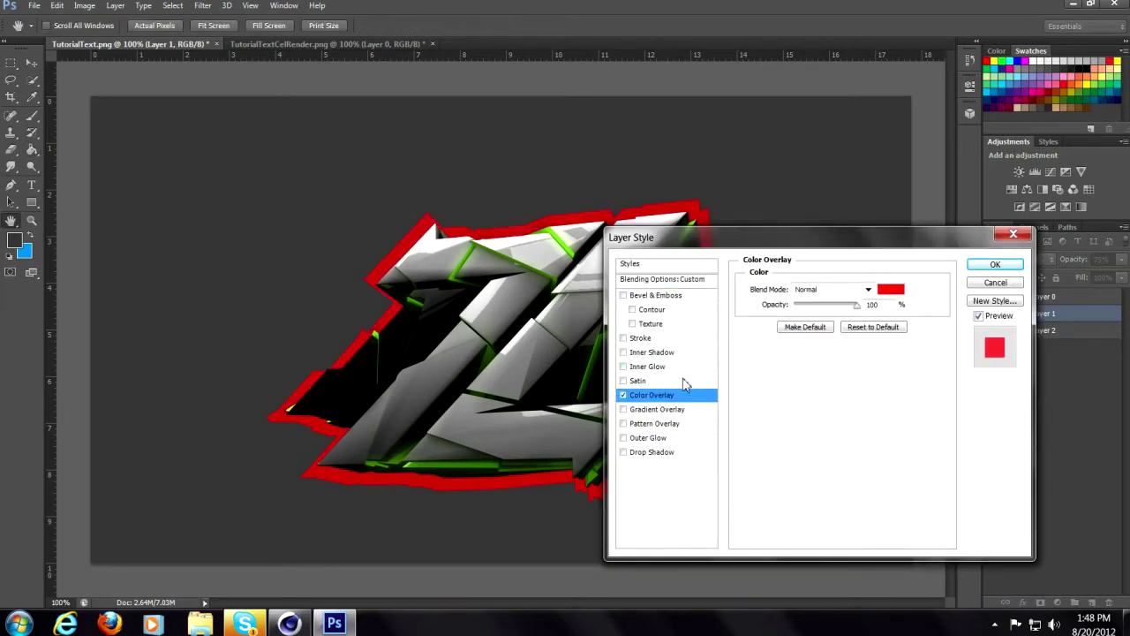
{"action": "left_click", "coordinate": [624, 395]}
{"action": "left_click", "coordinate": [975, 284]}
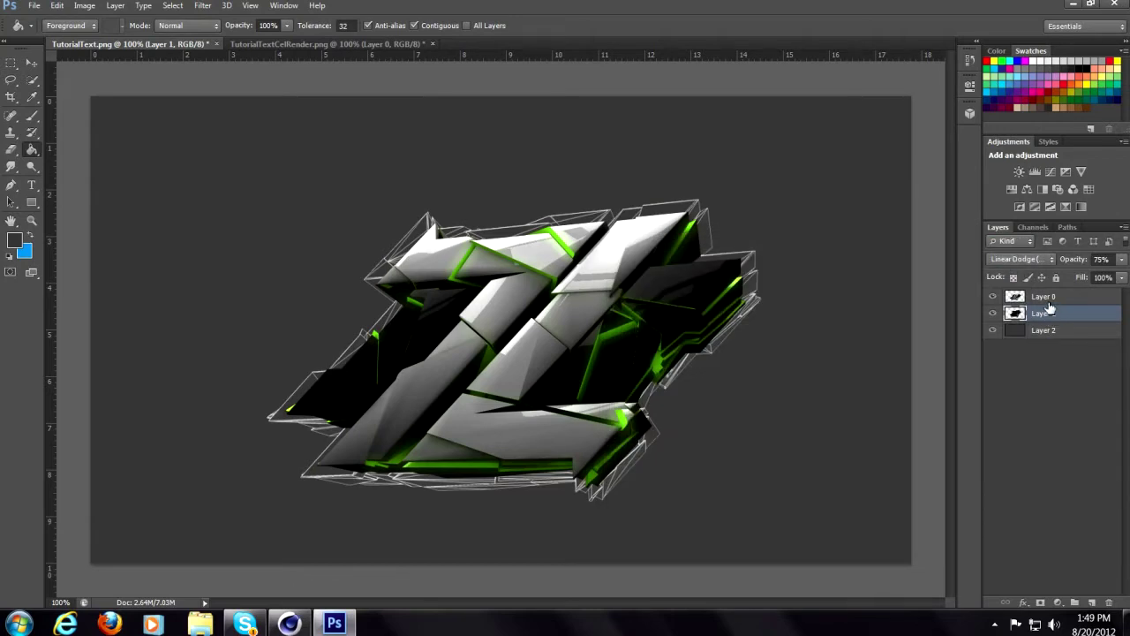
Colorize the wireframe green with Hue/Saturation at hue 107 and raised saturation.
{"action": "key", "text": "ctrl+u"}
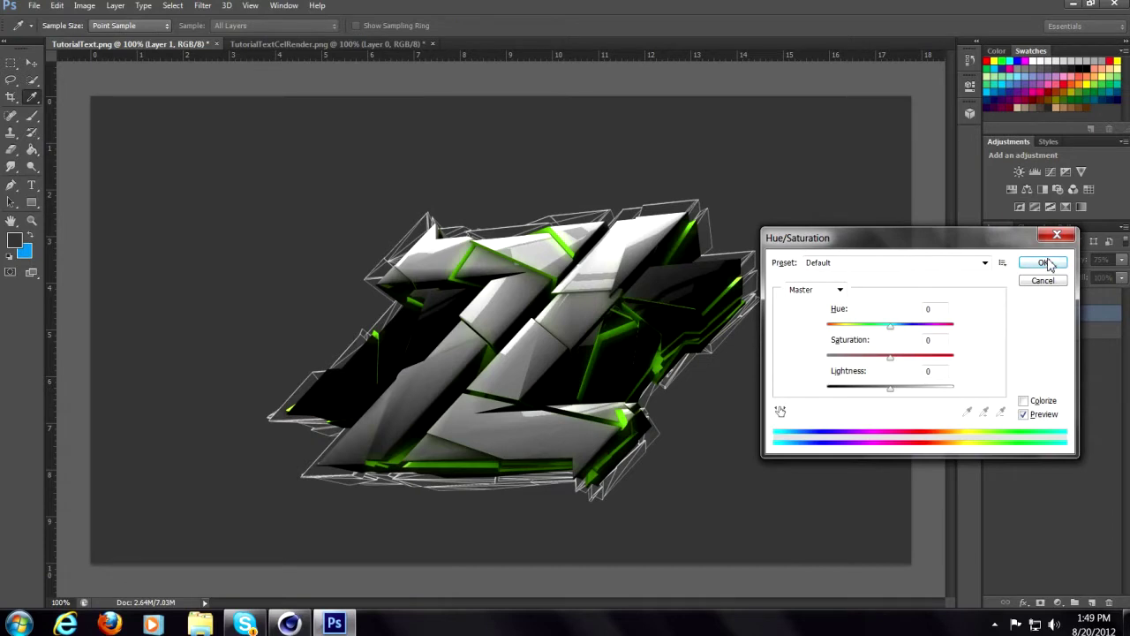
{"action": "left_click", "coordinate": [1024, 402]}
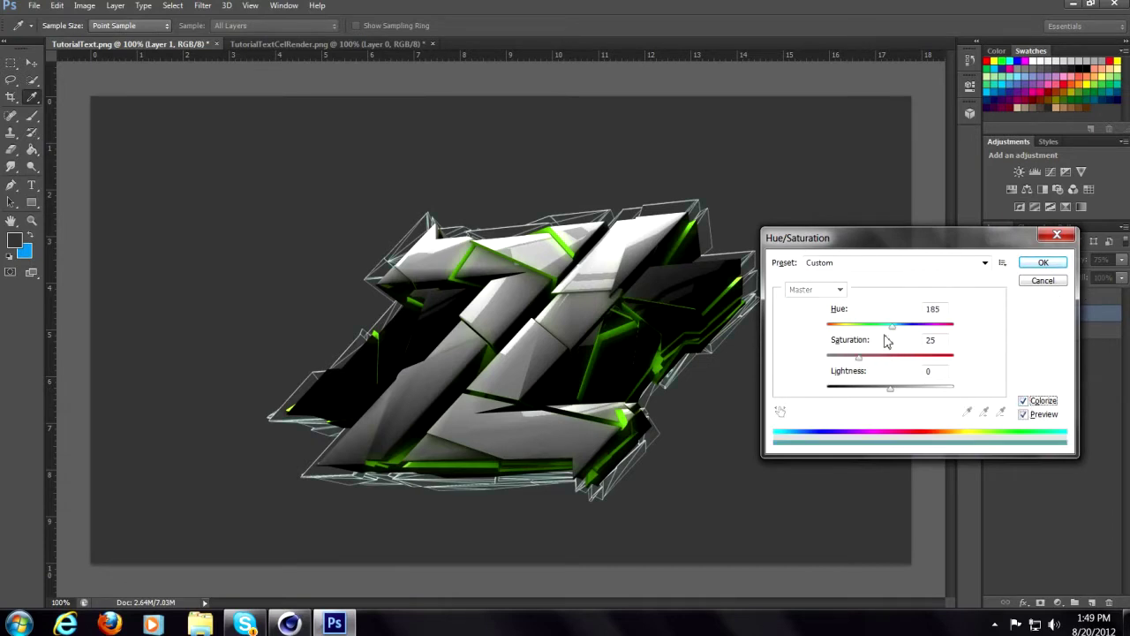
{"action": "left_click_drag", "start_coordinate": [893, 326], "coordinate": [866, 346]}
{"action": "left_click_drag", "start_coordinate": [859, 356], "coordinate": [937, 359]}
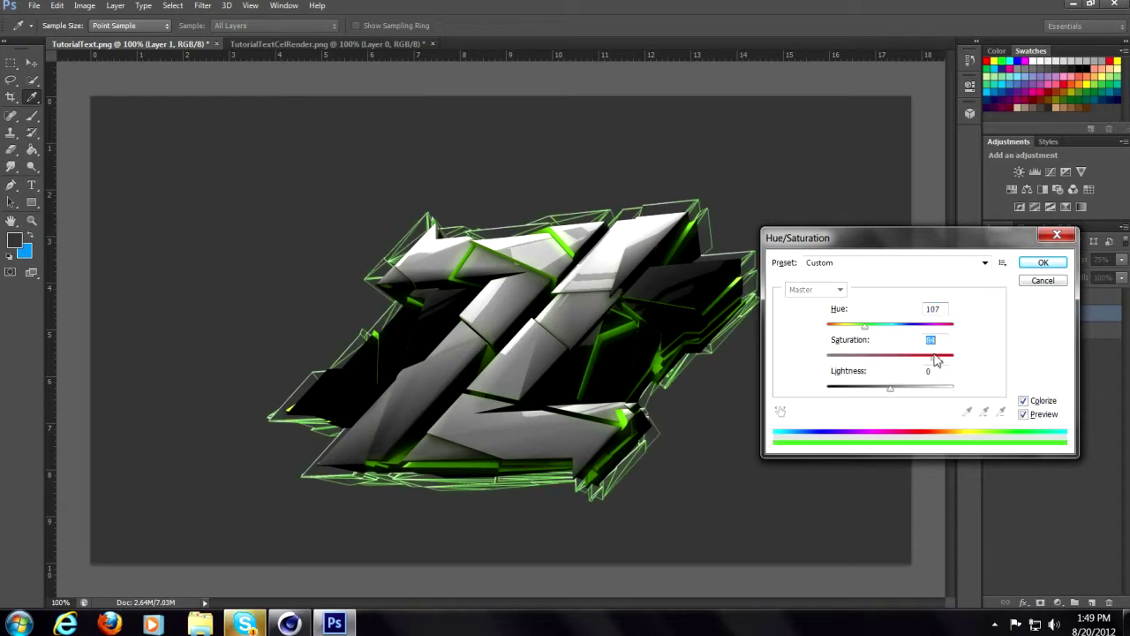
{"action": "left_click", "coordinate": [1040, 265]}
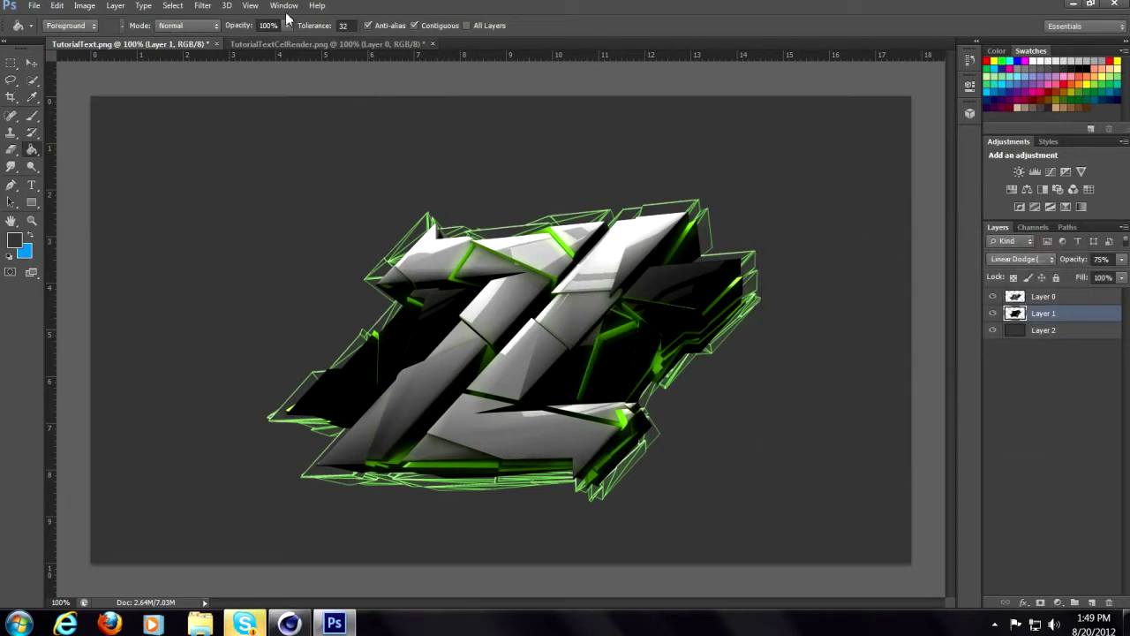
Apply a Ripple distortion at amount 150 to the green wireframe layer.
{"action": "left_click", "coordinate": [204, 7]}
{"action": "mouse_move", "coordinate": [274, 188]}
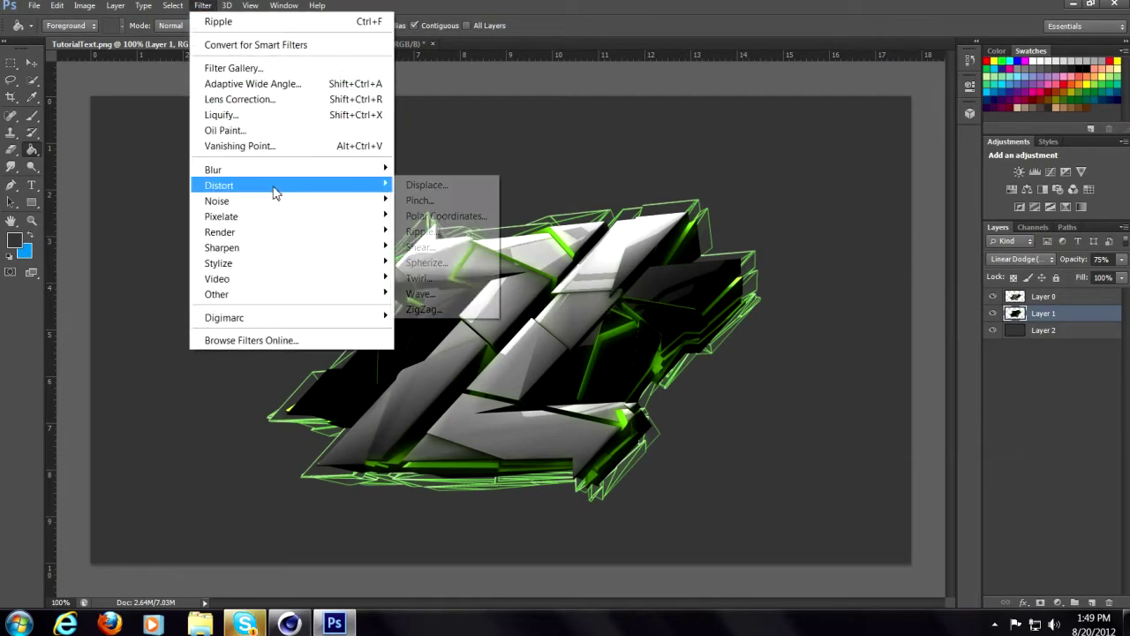
{"action": "left_click", "coordinate": [422, 231]}
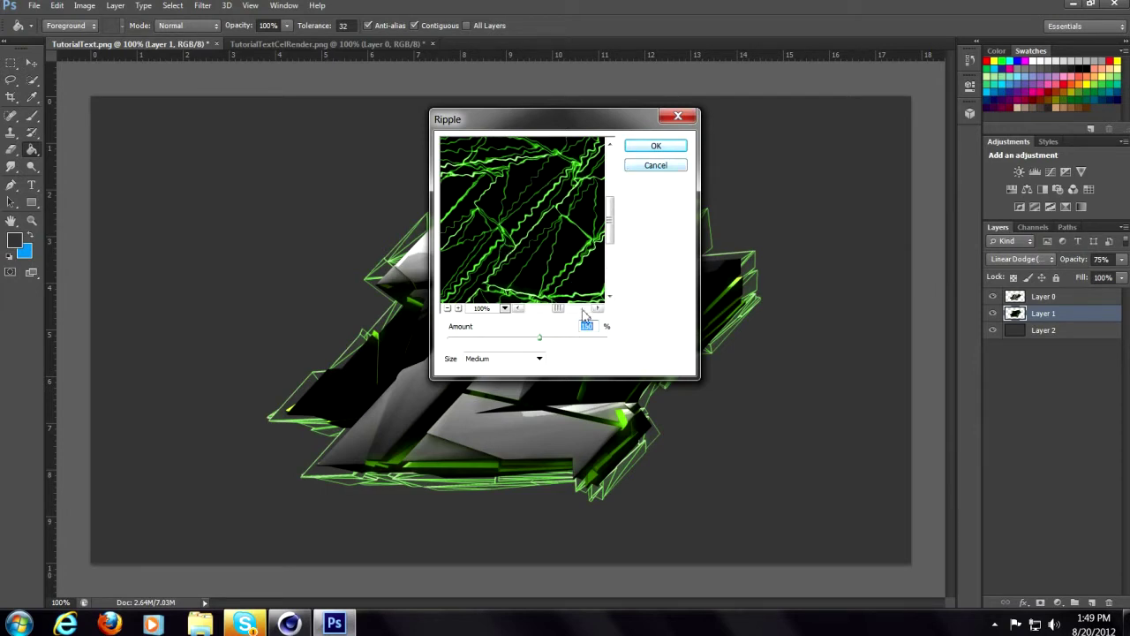
{"action": "left_click", "coordinate": [655, 148]}
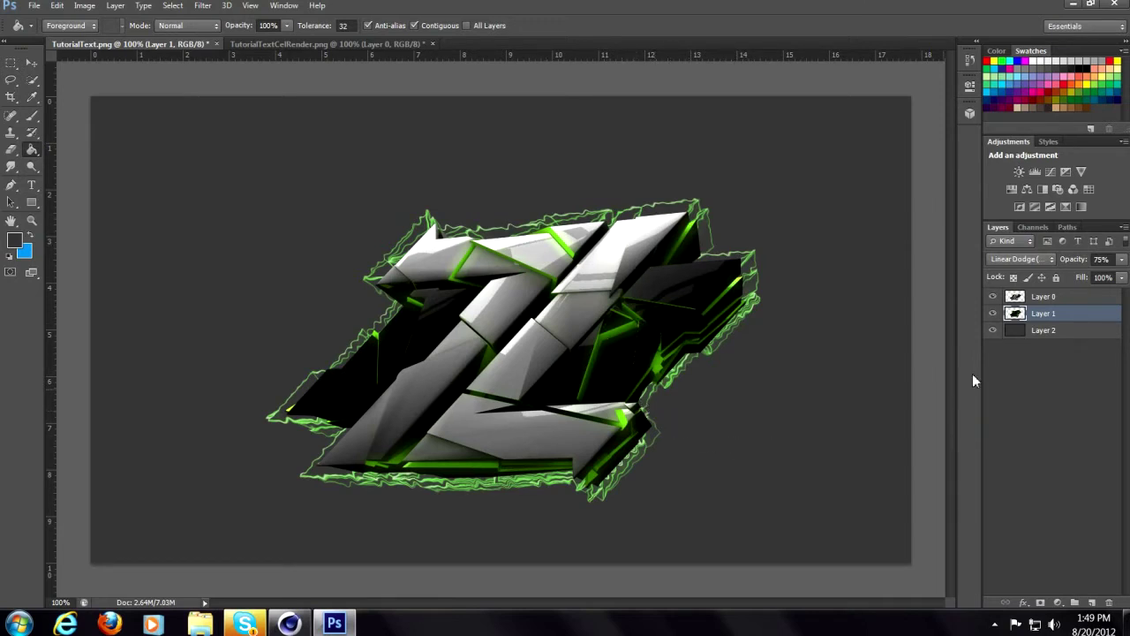
Lower the rippled wireframe layer's opacity to 39%.
{"action": "left_click", "coordinate": [1121, 259]}
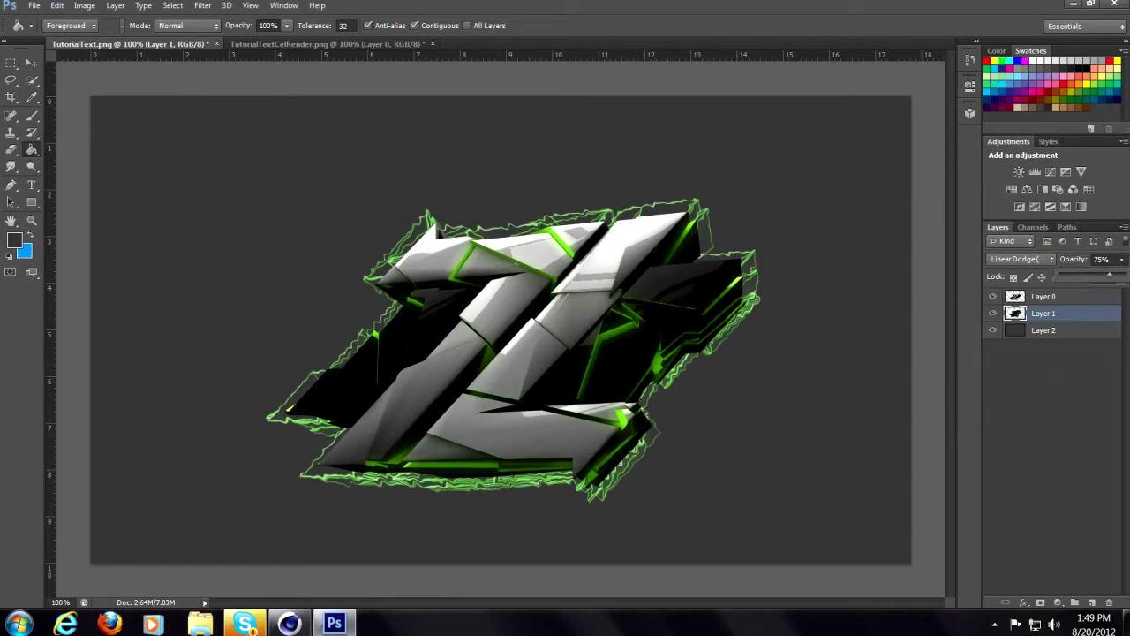
{"action": "mouse_move", "coordinate": [1107, 280]}
{"action": "left_mouse_down"}
{"action": "mouse_move", "coordinate": [1066, 282]}
{"action": "mouse_move", "coordinate": [1092, 293]}
{"action": "left_mouse_up"}
{"action": "left_click", "coordinate": [1027, 407]}
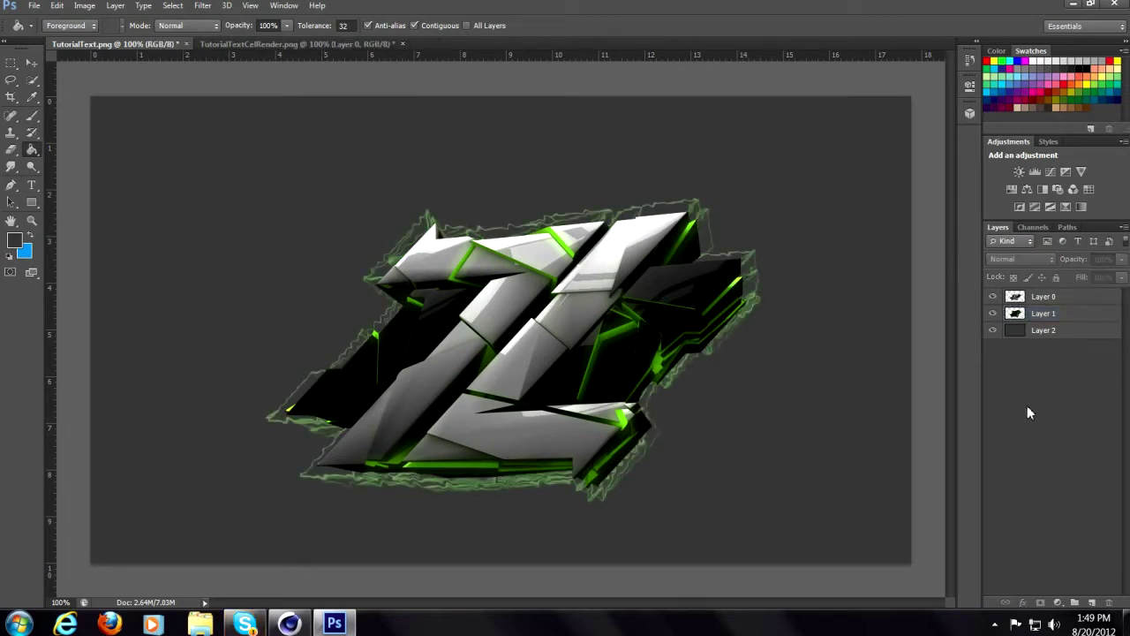
Delete the green glow layer and load the Z's selection expanded by 10 pixels.
{"action": "left_click", "coordinate": [1048, 320]}
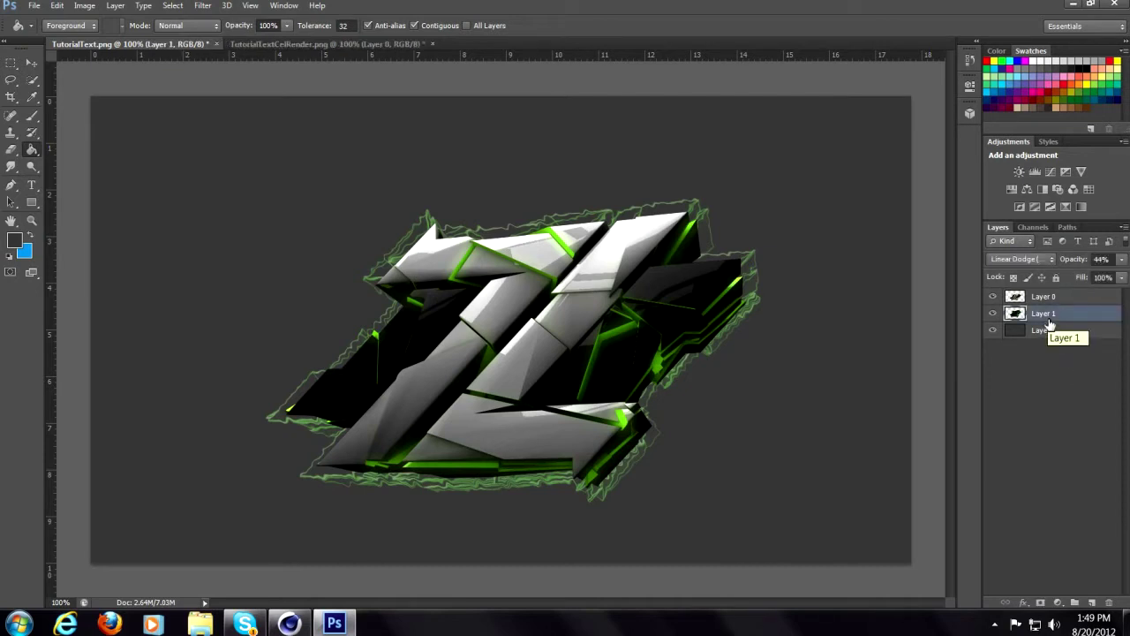
{"action": "key", "text": "Delete"}
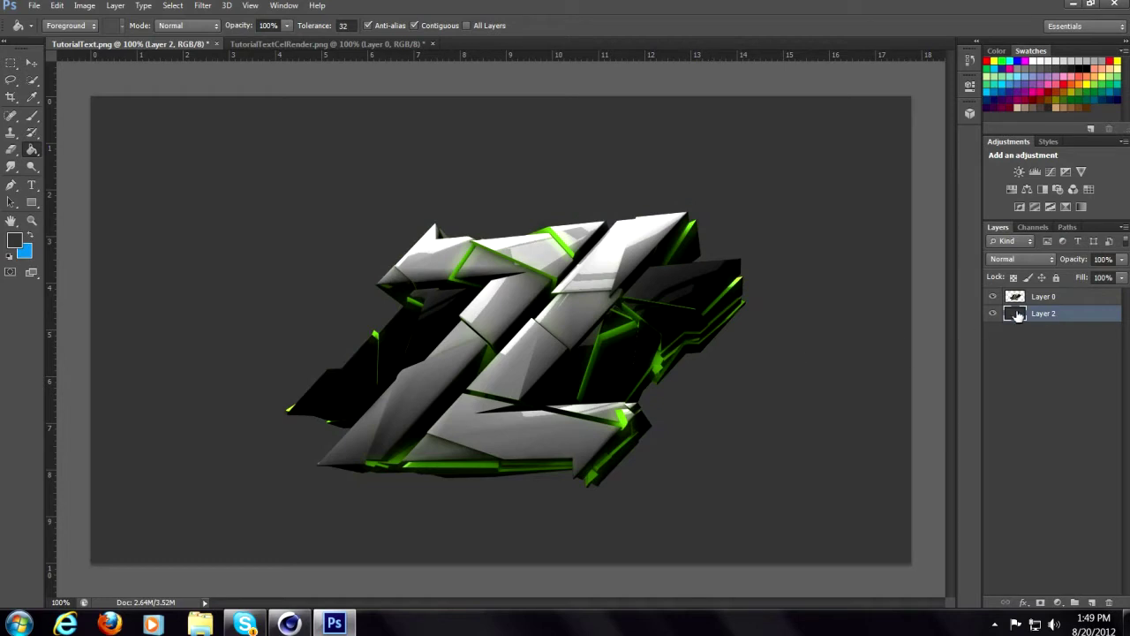
{"action": "left_click", "coordinate": [1042, 302]}
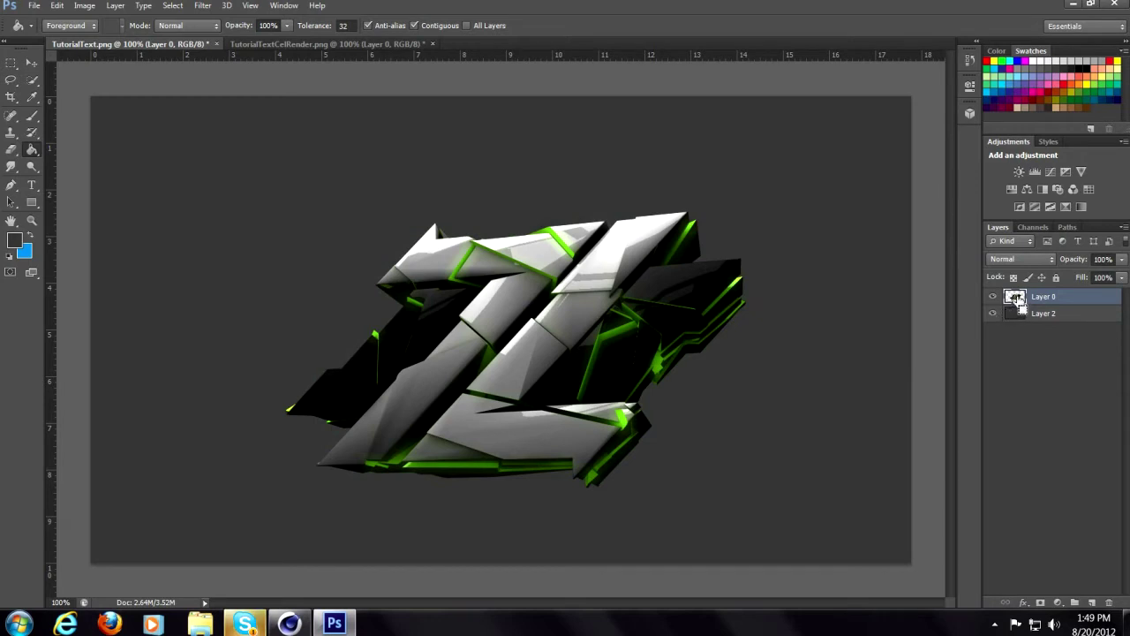
{"action": "left_click", "coordinate": [1018, 298], "text": "ctrl"}
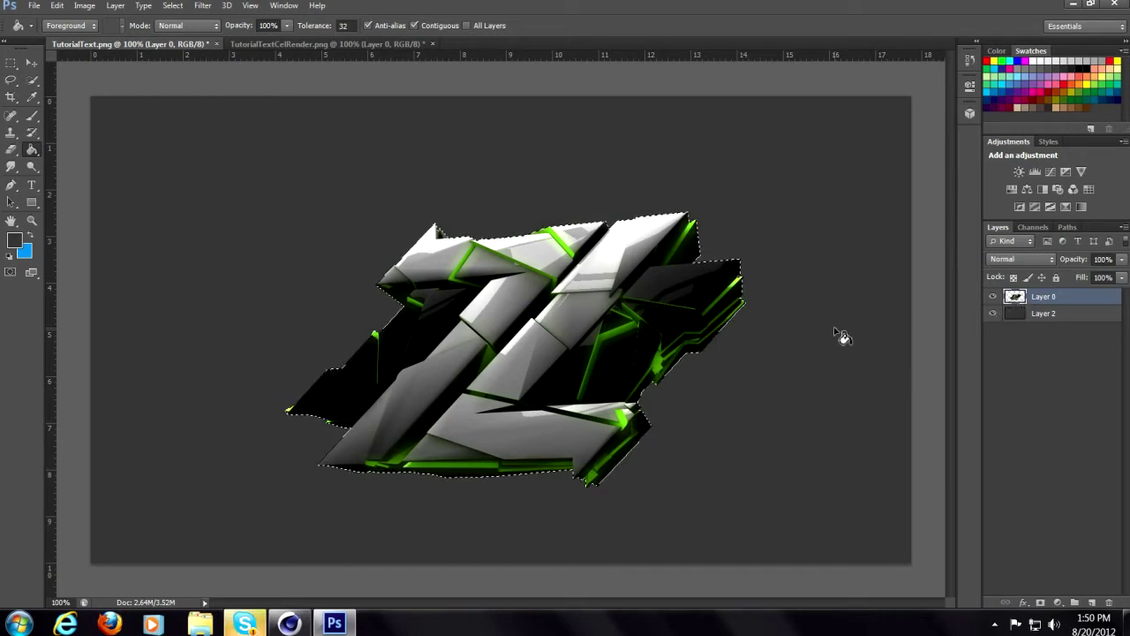
{"action": "left_click", "coordinate": [172, 5]}
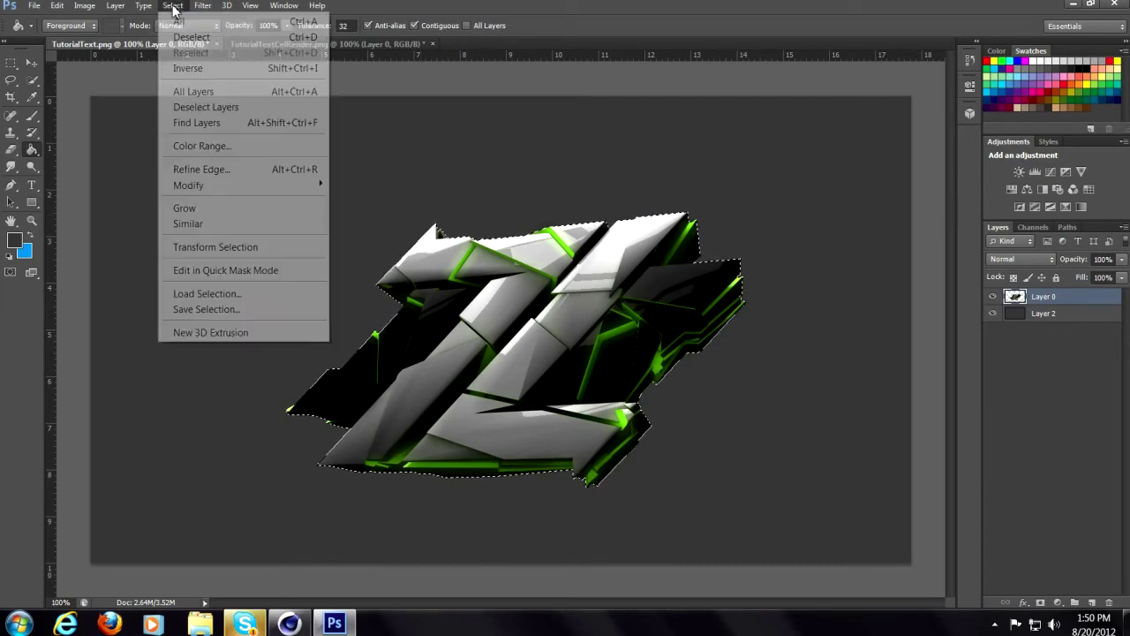
{"action": "mouse_move", "coordinate": [298, 193]}
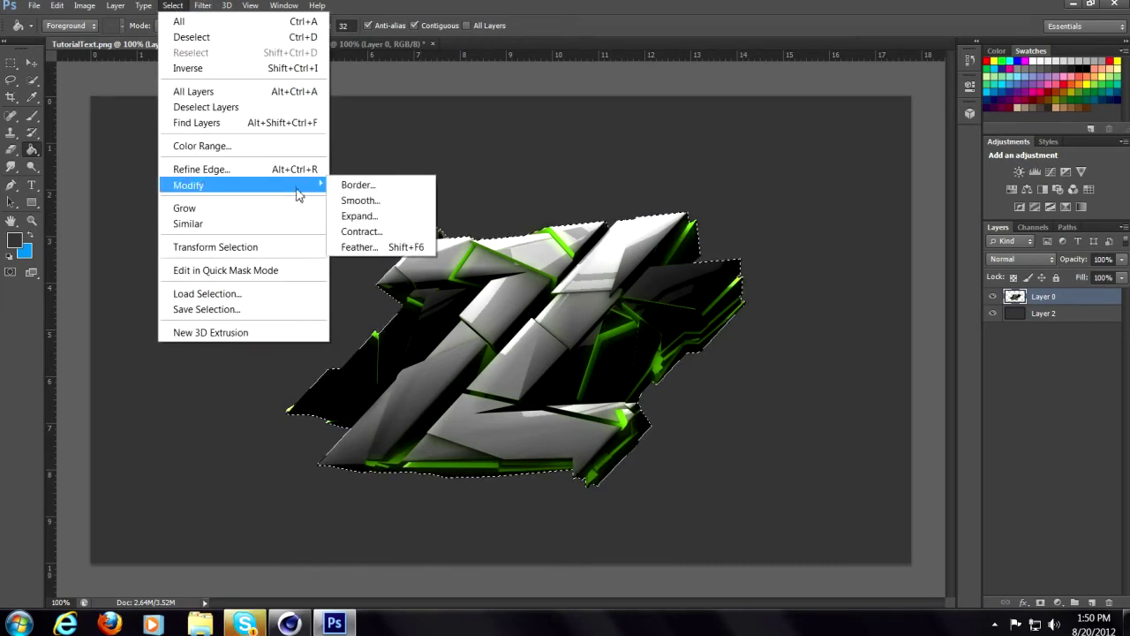
{"action": "left_click", "coordinate": [372, 218]}
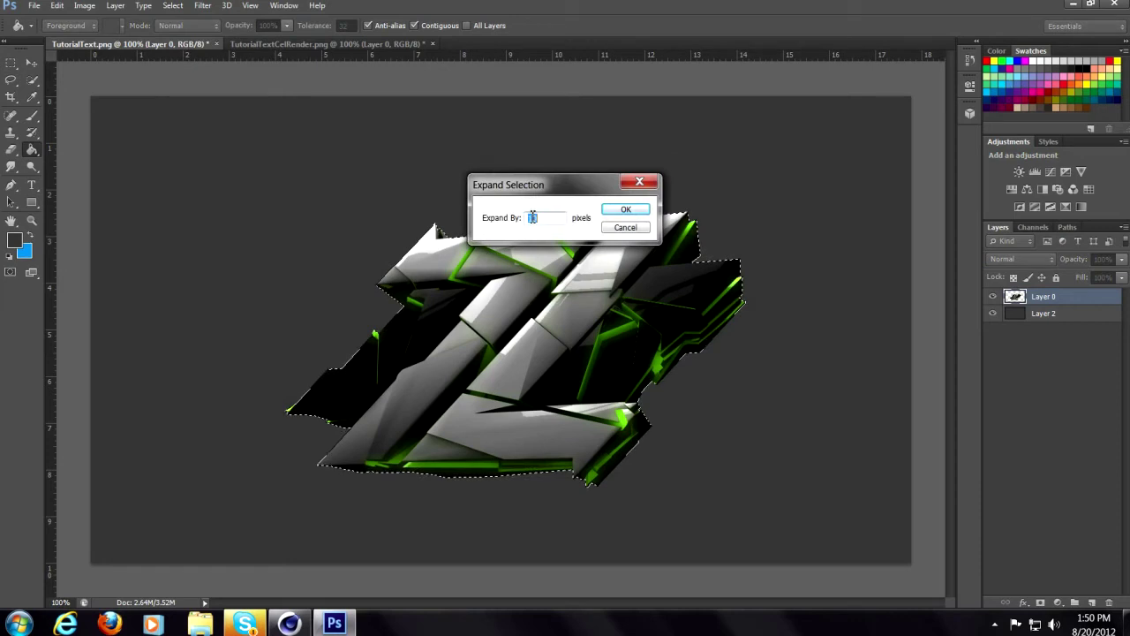
{"action": "left_click", "coordinate": [625, 212]}
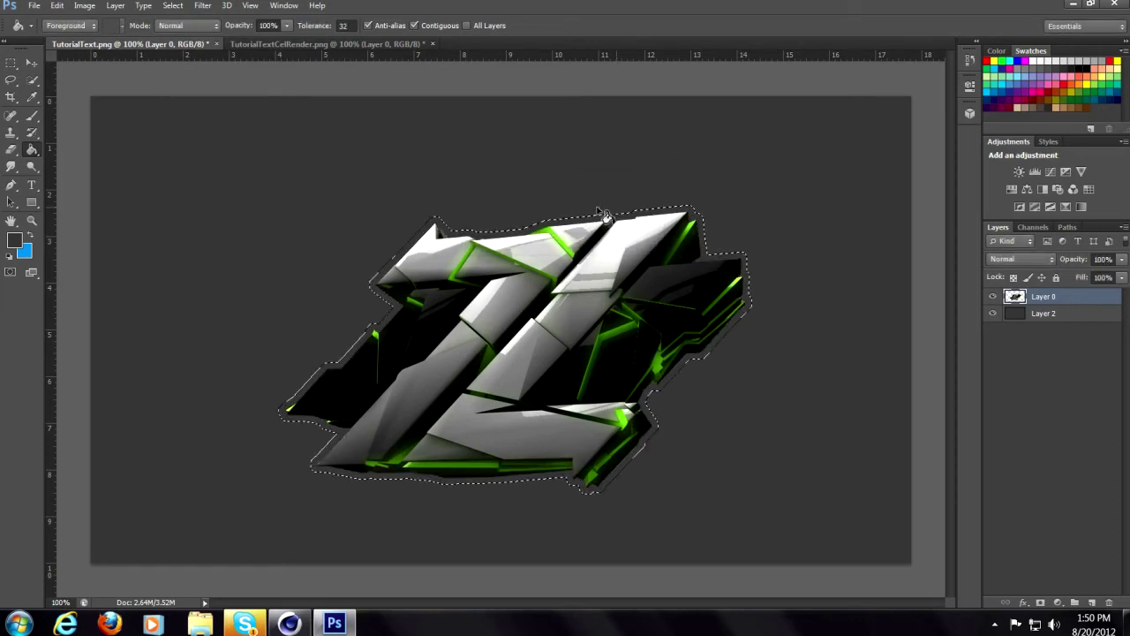
Add a new layer below the logo layer and set the foreground colour to white.
{"action": "left_click", "coordinate": [1091, 602]}
{"action": "left_click_drag", "start_coordinate": [1042, 298], "coordinate": [1045, 327]}
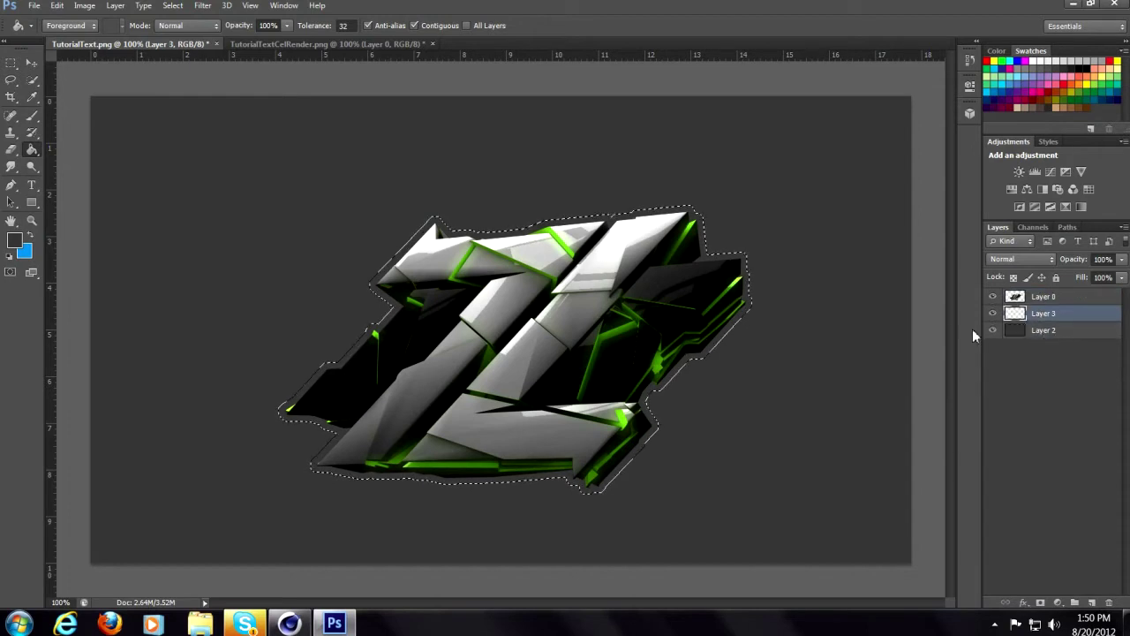
{"action": "left_click", "coordinate": [14, 243]}
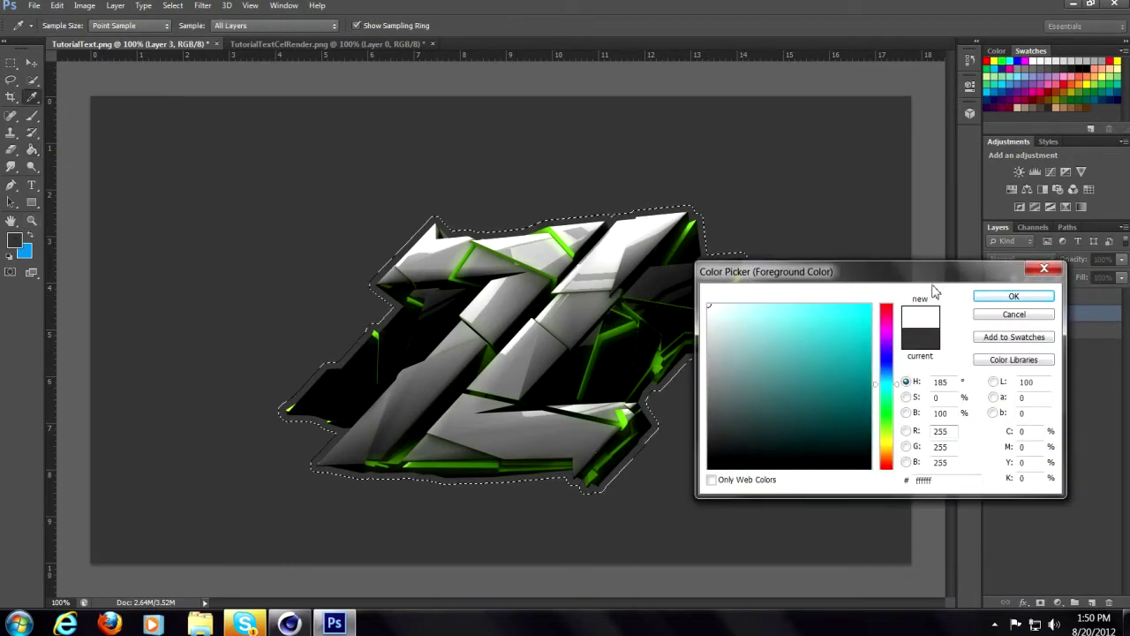
{"action": "left_click", "coordinate": [1007, 297]}
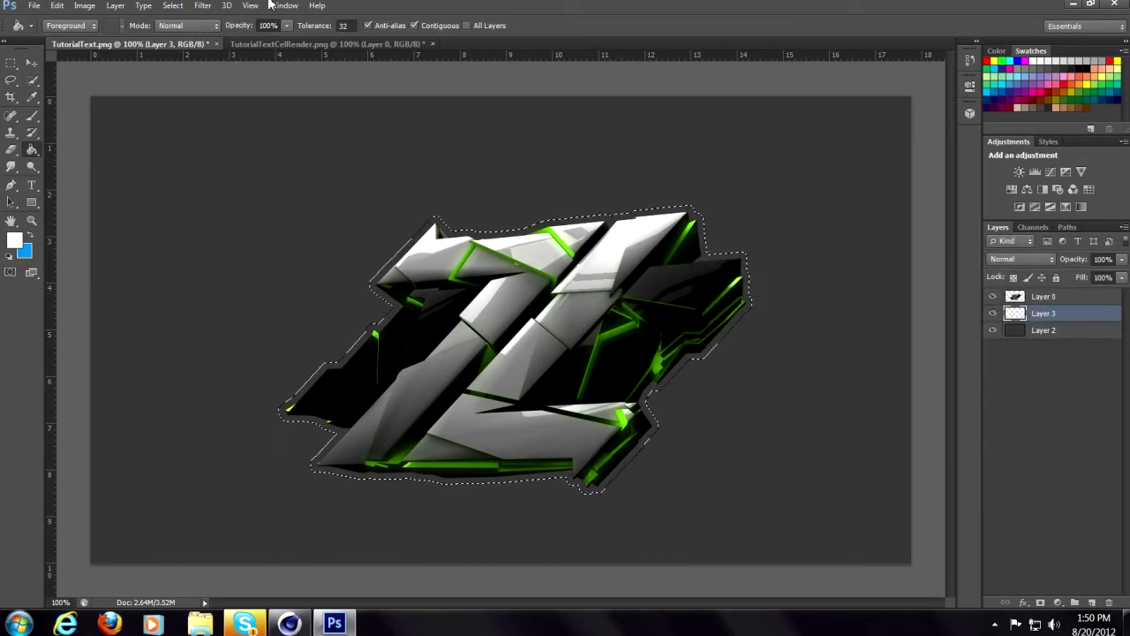
Contract the selection by 1 pixel and fill it with white.
{"action": "left_click", "coordinate": [172, 5]}
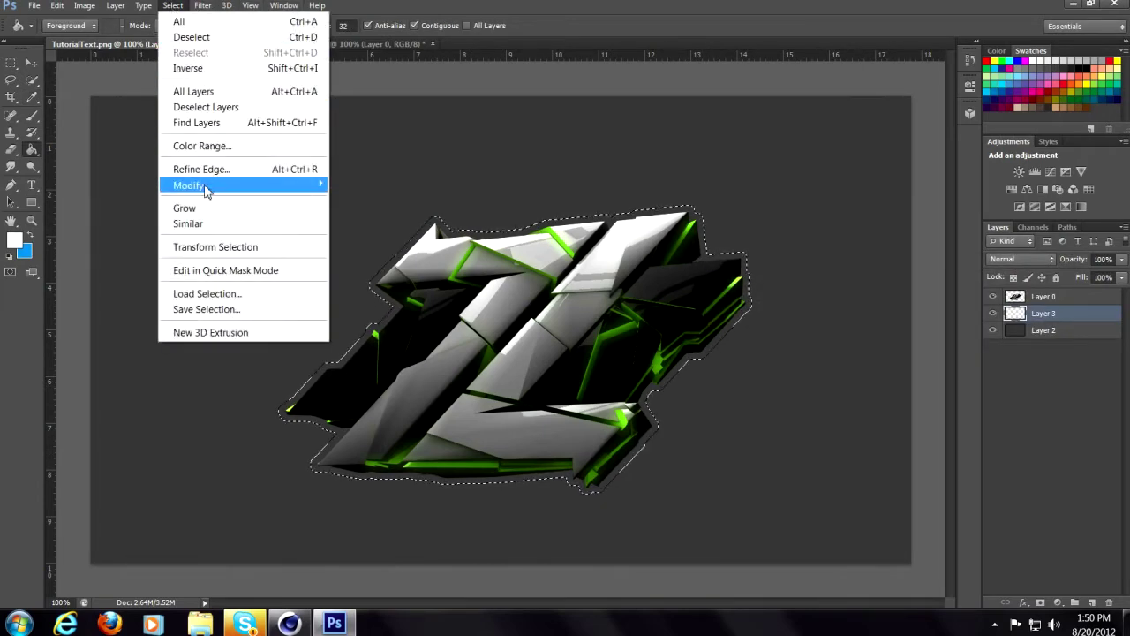
{"action": "mouse_move", "coordinate": [300, 186]}
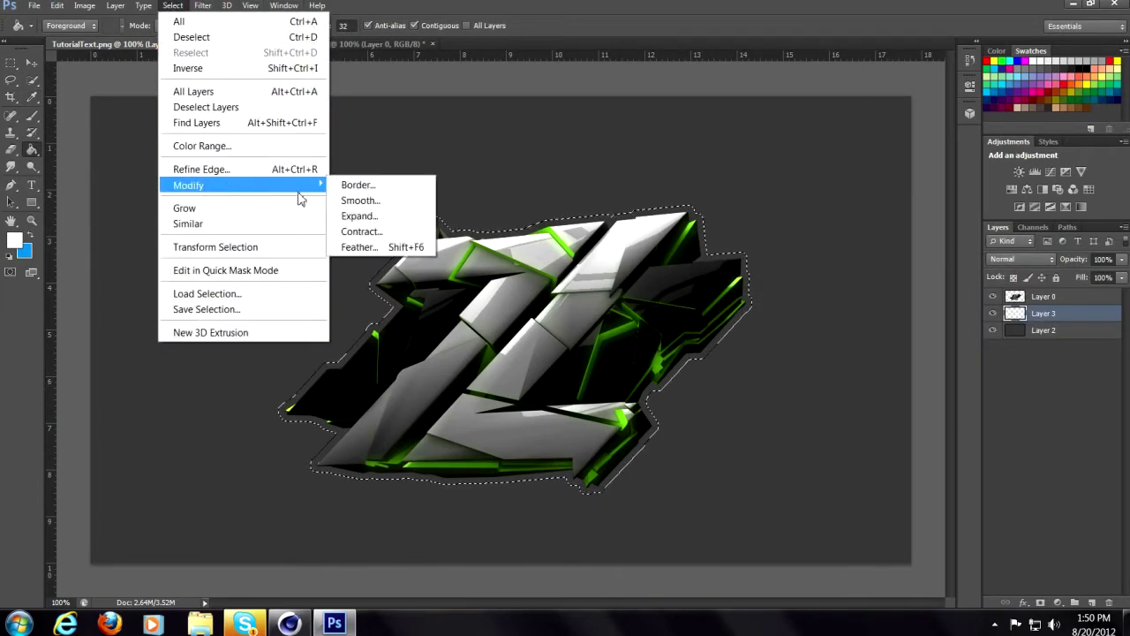
{"action": "left_click", "coordinate": [377, 231]}
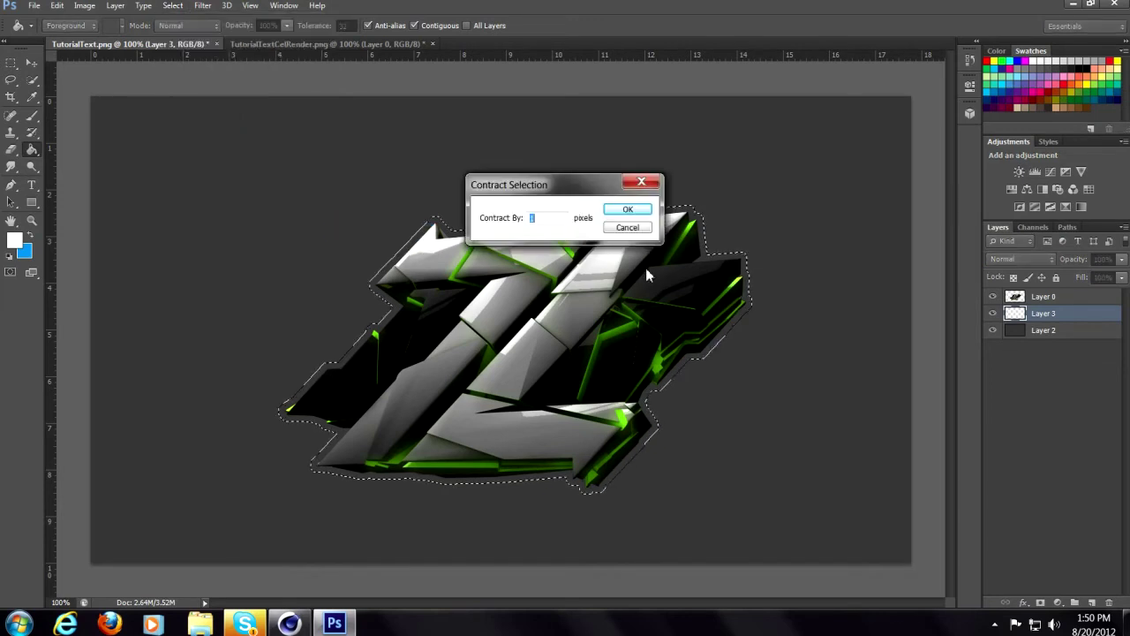
{"action": "left_click", "coordinate": [628, 210]}
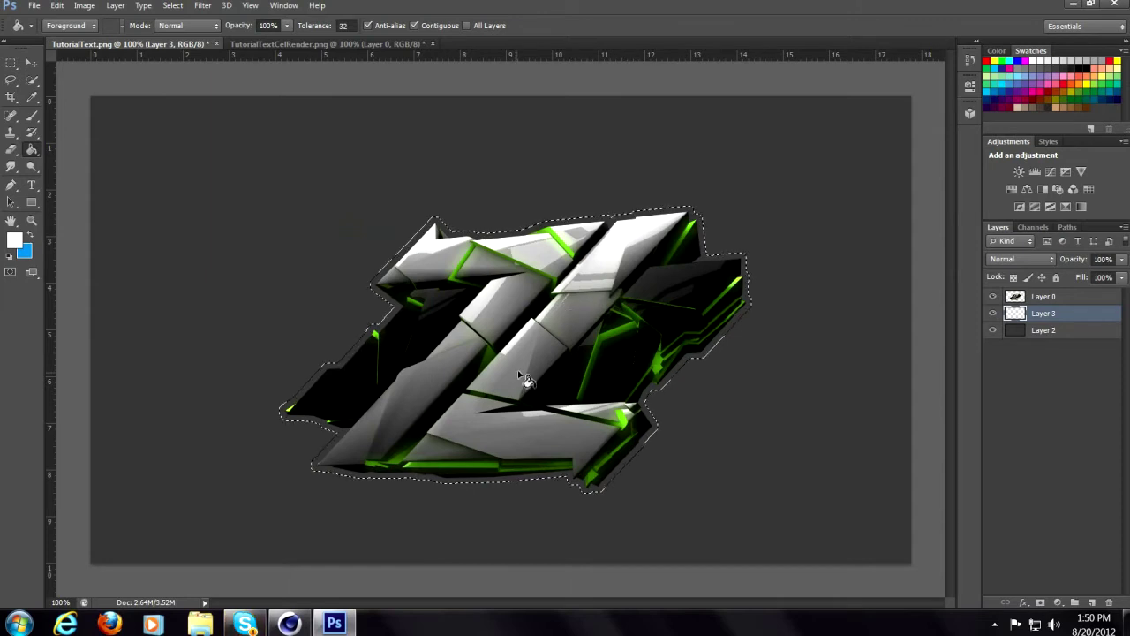
{"action": "left_click", "coordinate": [54, 11]}
{"action": "left_click", "coordinate": [75, 49]}
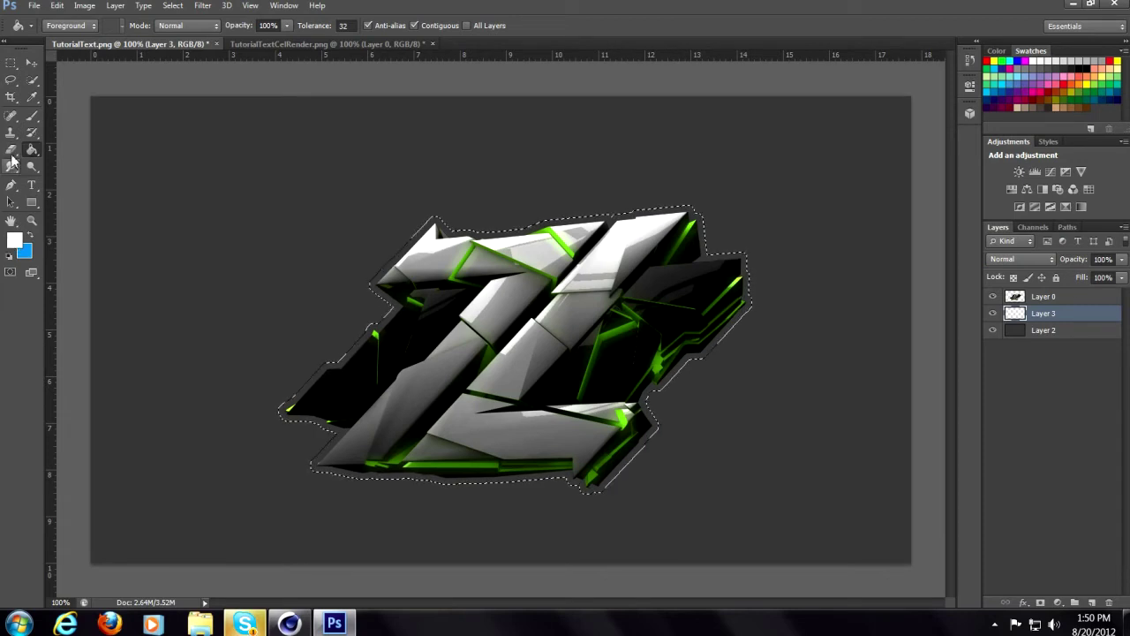
{"action": "left_click", "coordinate": [425, 355]}
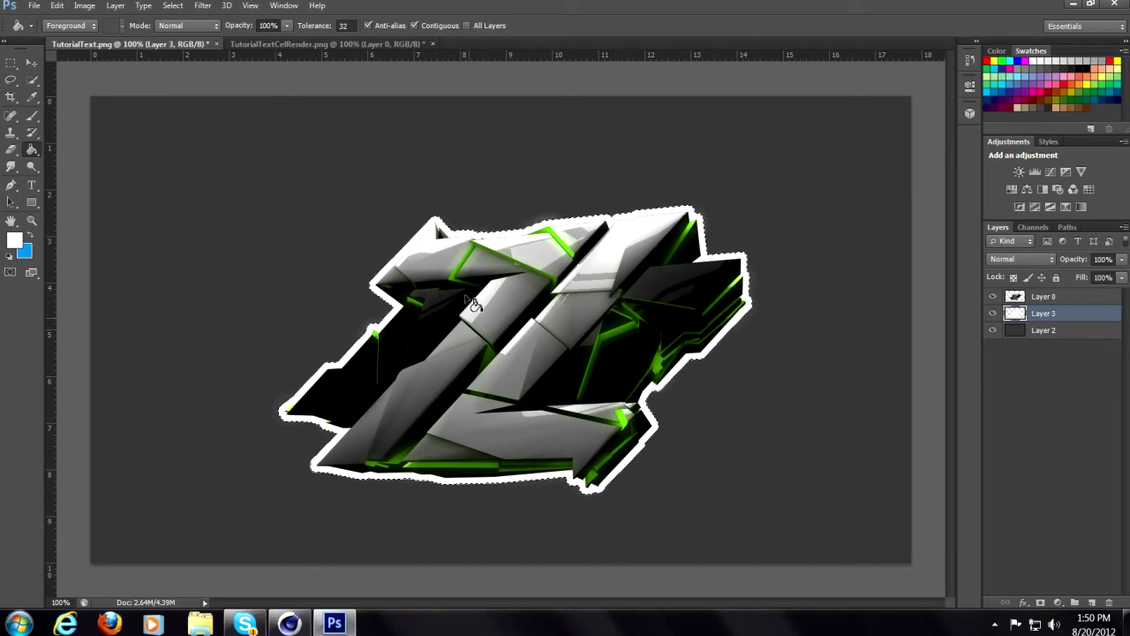
Contract the selection again, delete the white inside to leave a thin outline, and deselect.
{"action": "left_click", "coordinate": [170, 6]}
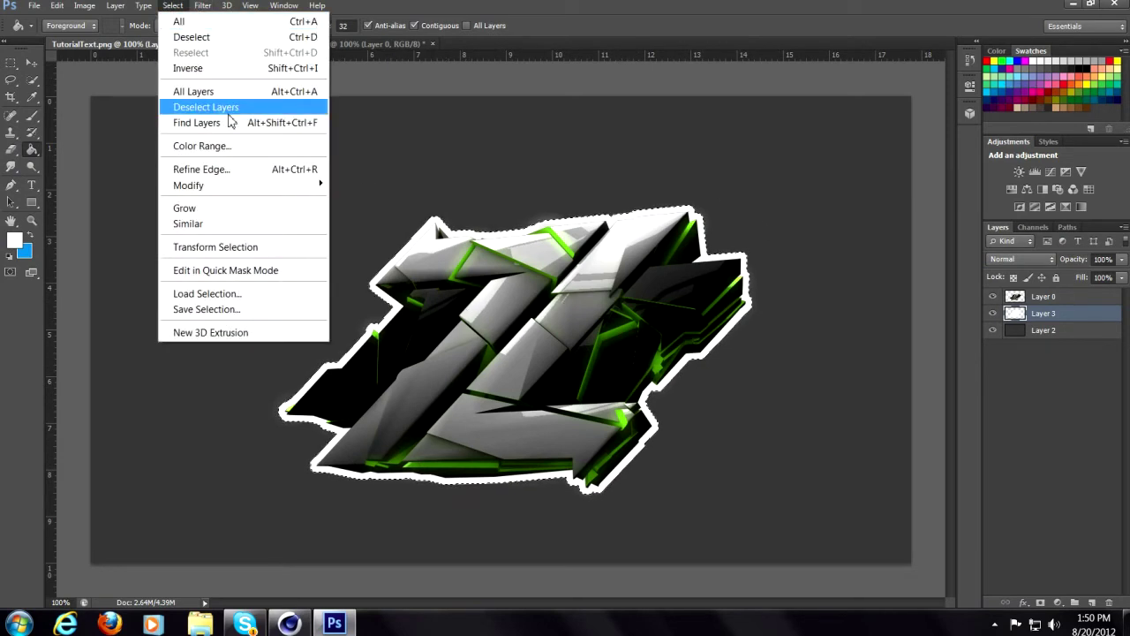
{"action": "mouse_move", "coordinate": [299, 187]}
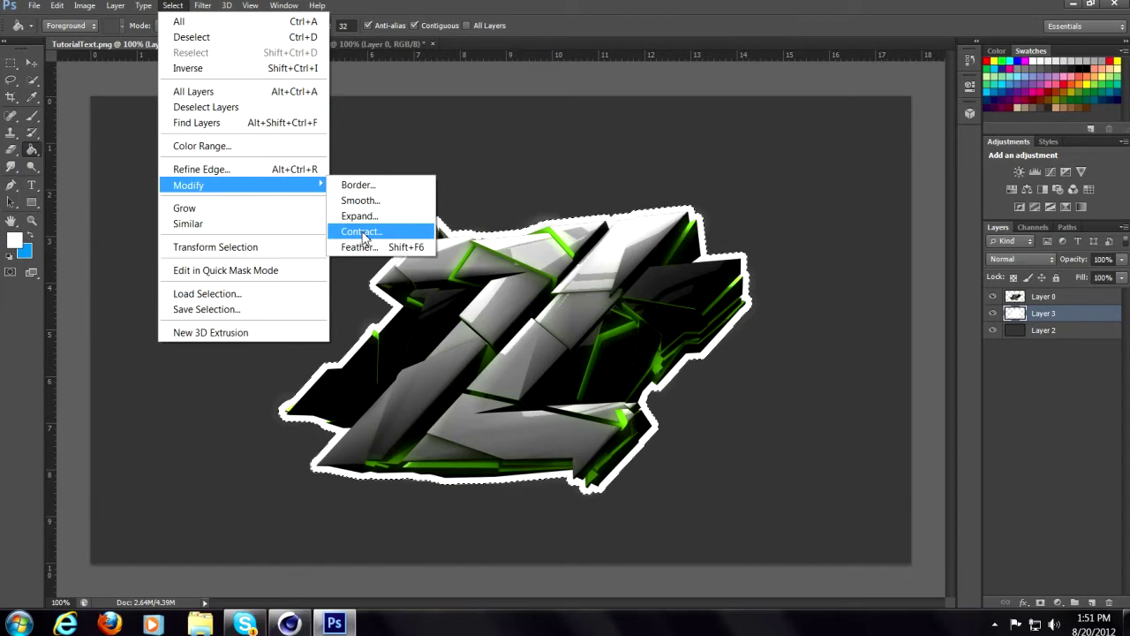
{"action": "left_click", "coordinate": [361, 231]}
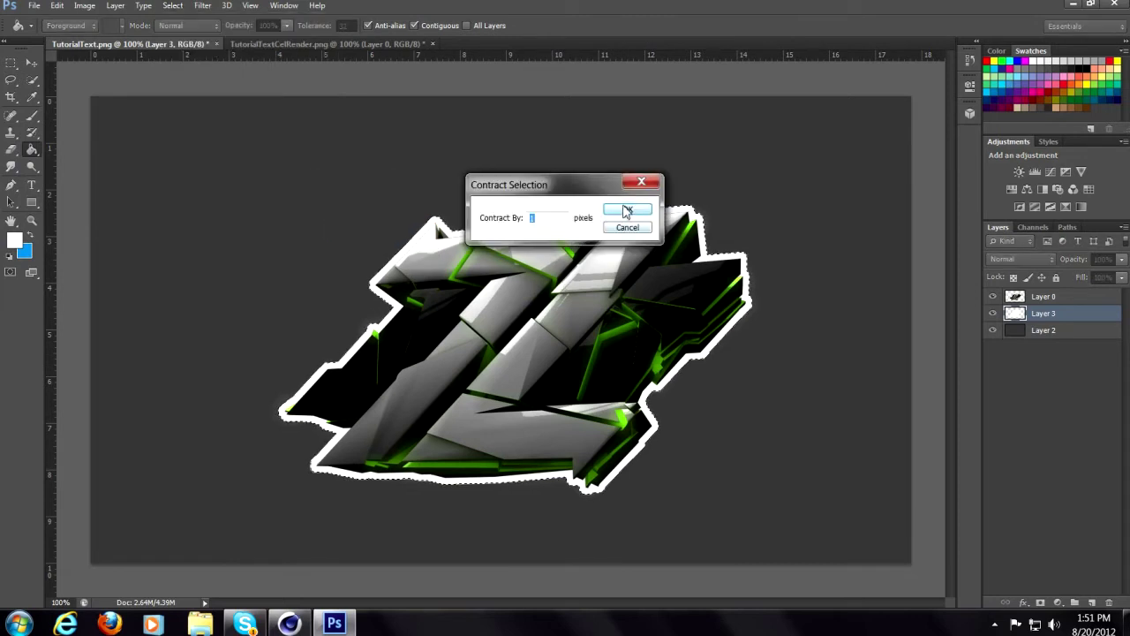
{"action": "left_click", "coordinate": [627, 211]}
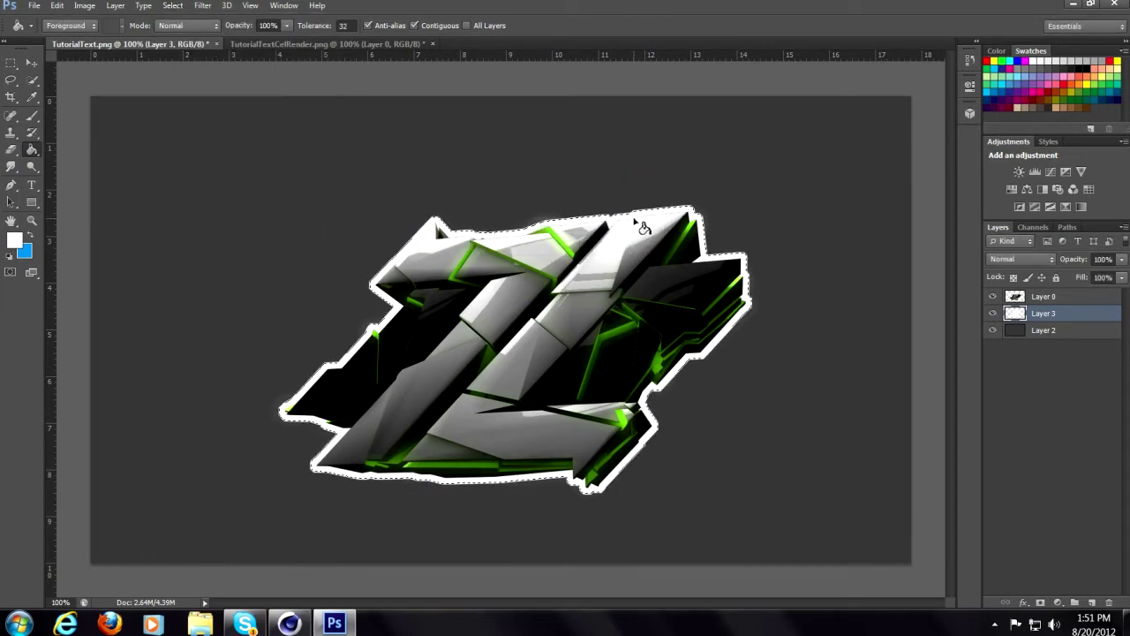
{"action": "key", "text": "Delete"}
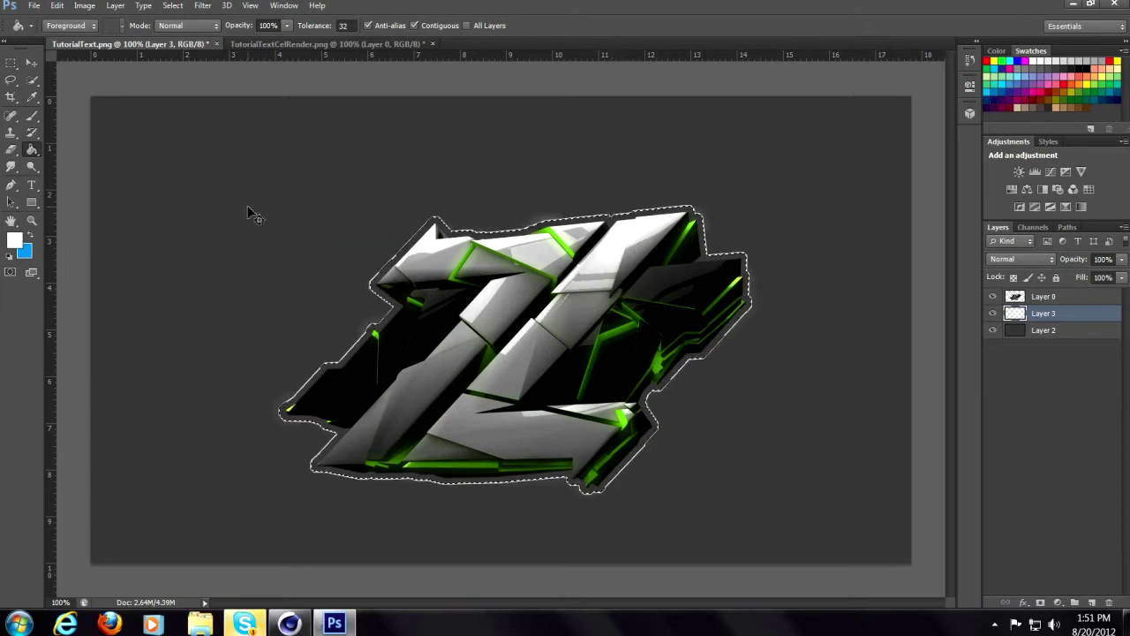
{"action": "key", "text": "ctrl+d"}
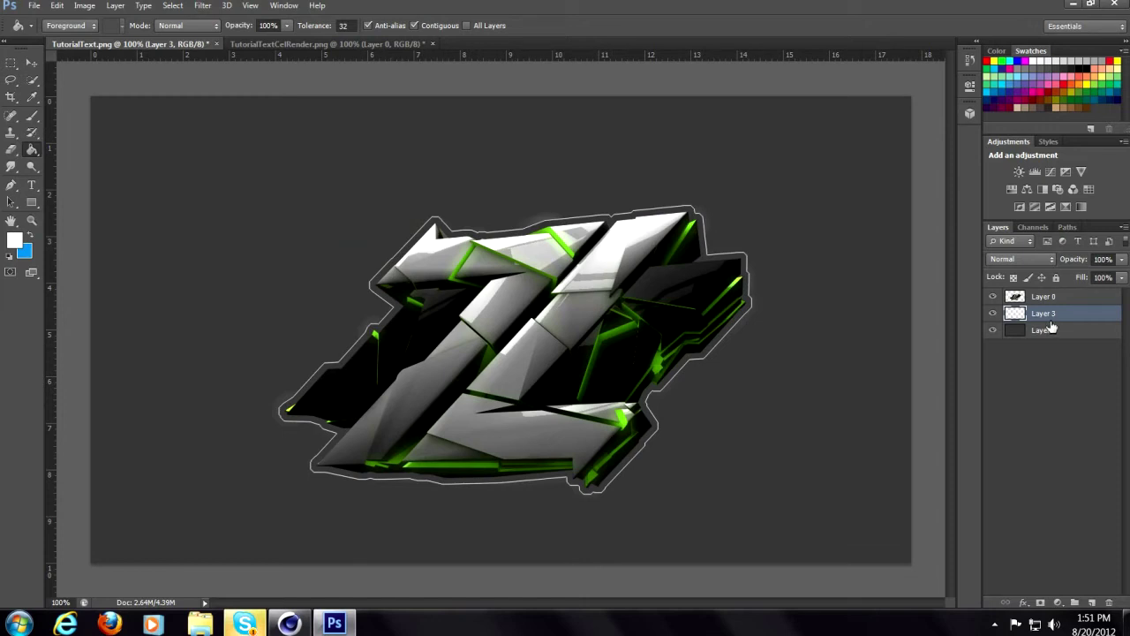
{"action": "double_click", "coordinate": [1095, 317]}
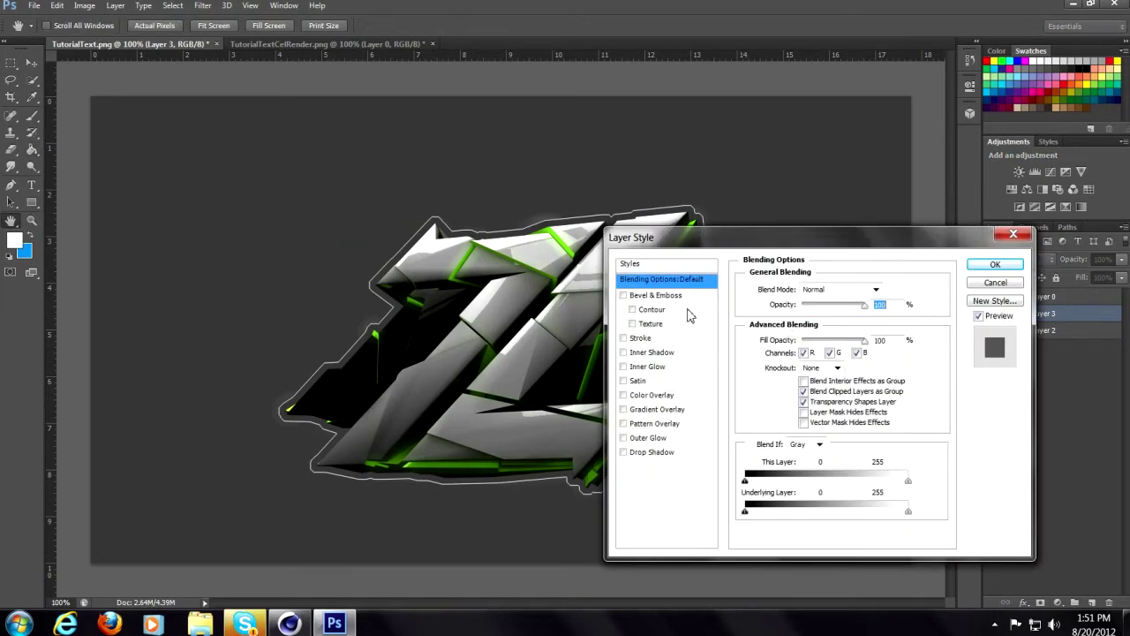
Give Layer 3 a light green Color Overlay.
{"action": "left_click", "coordinate": [623, 396]}
{"action": "left_click", "coordinate": [662, 395]}
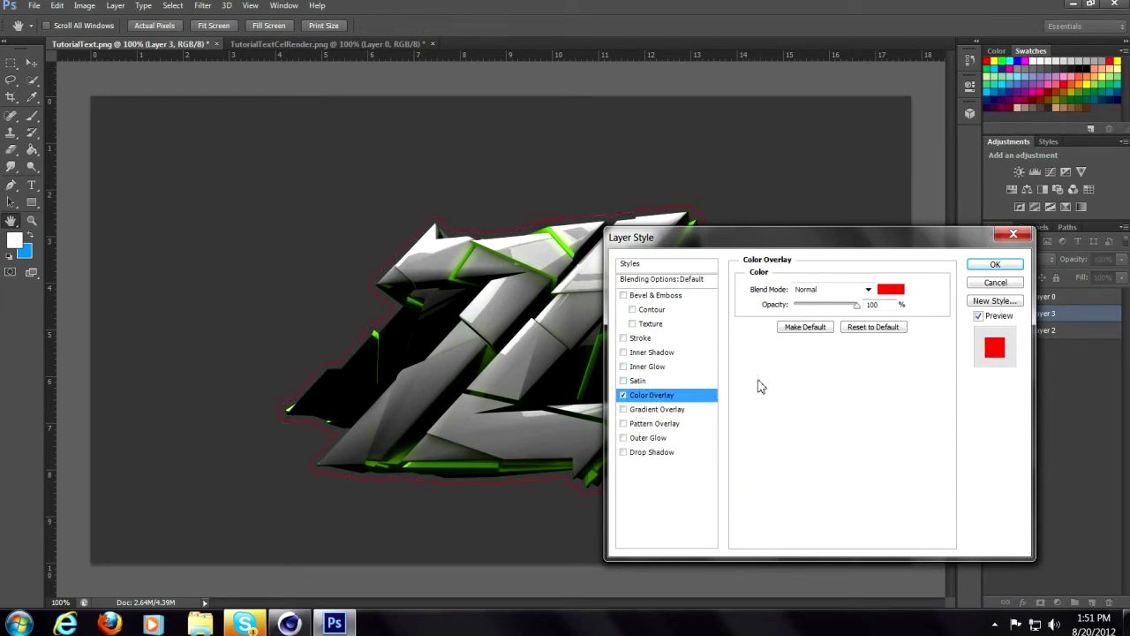
{"action": "left_click", "coordinate": [886, 295]}
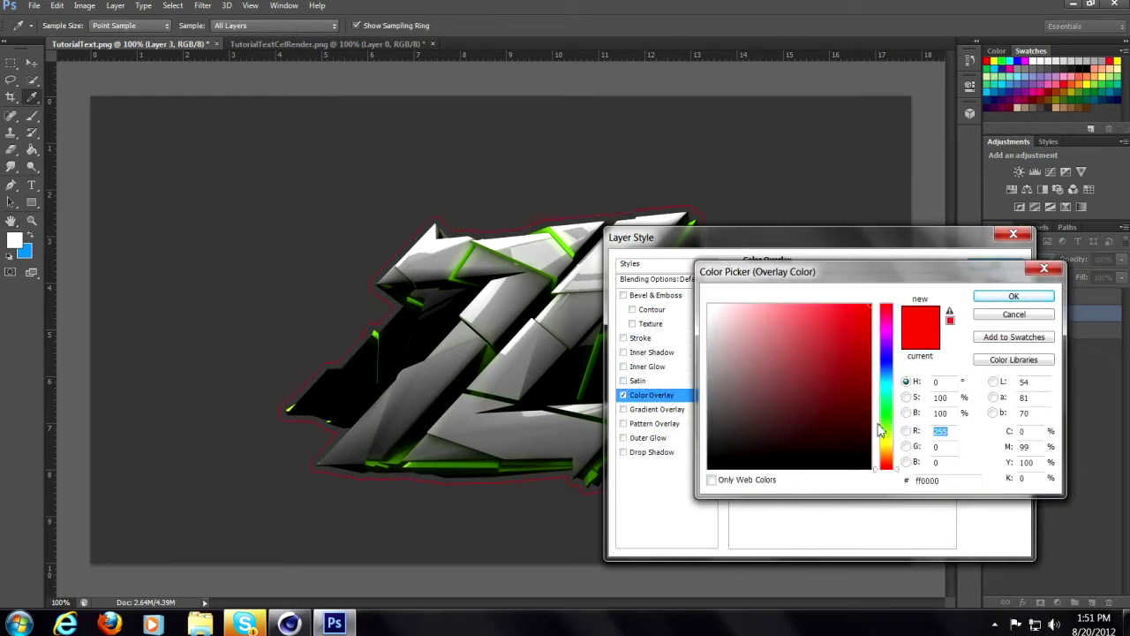
{"action": "left_click", "coordinate": [885, 418]}
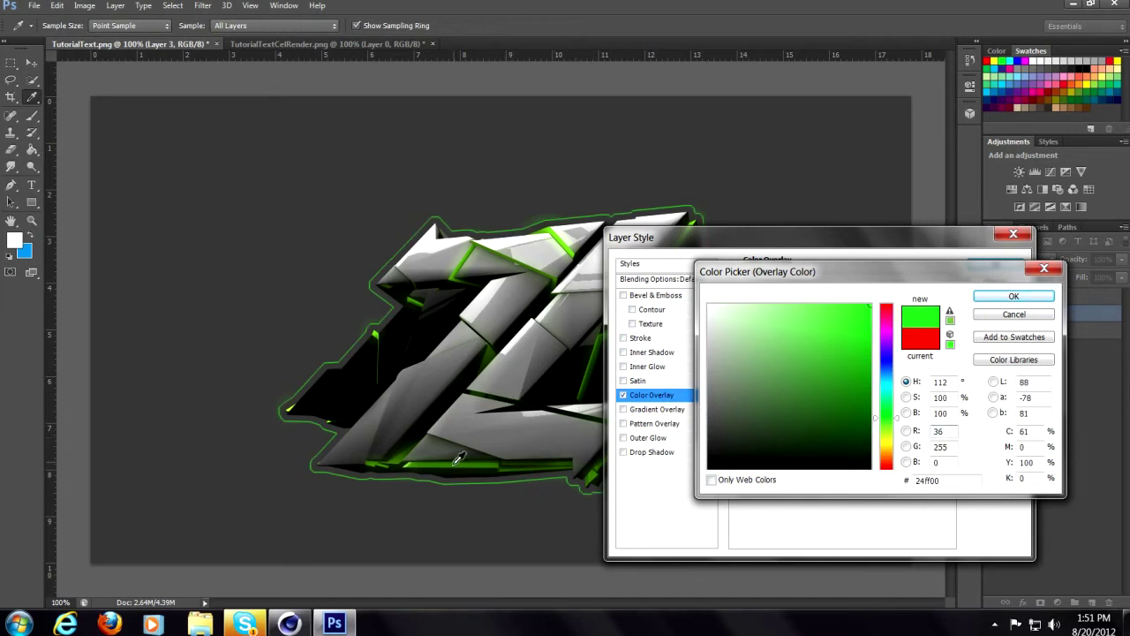
{"action": "left_click", "coordinate": [457, 275]}
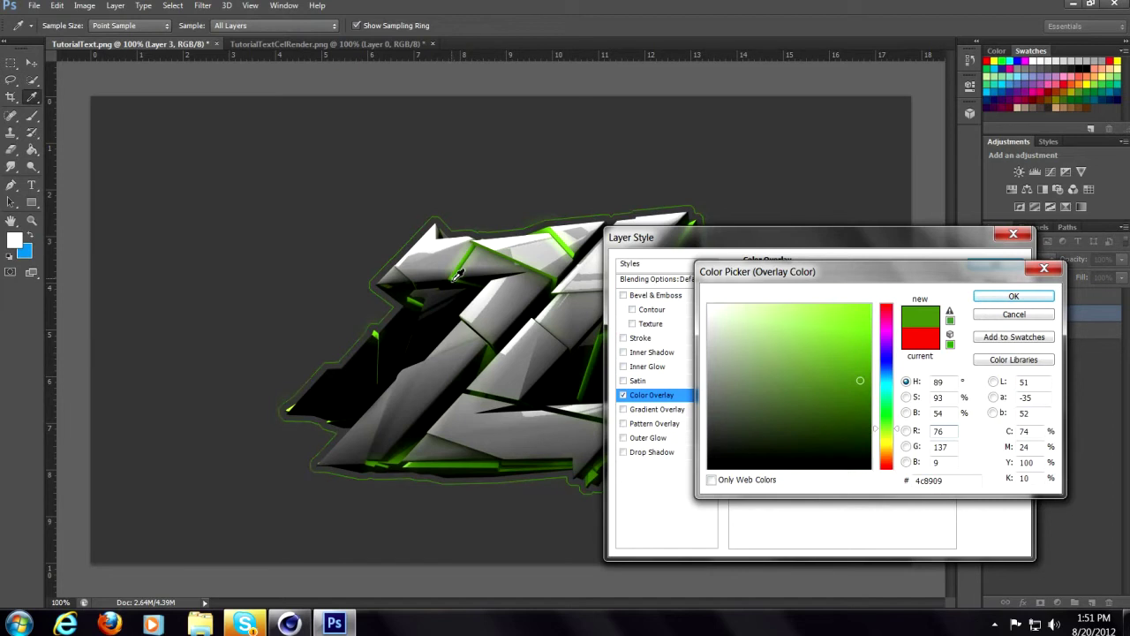
{"action": "left_click", "coordinate": [410, 461]}
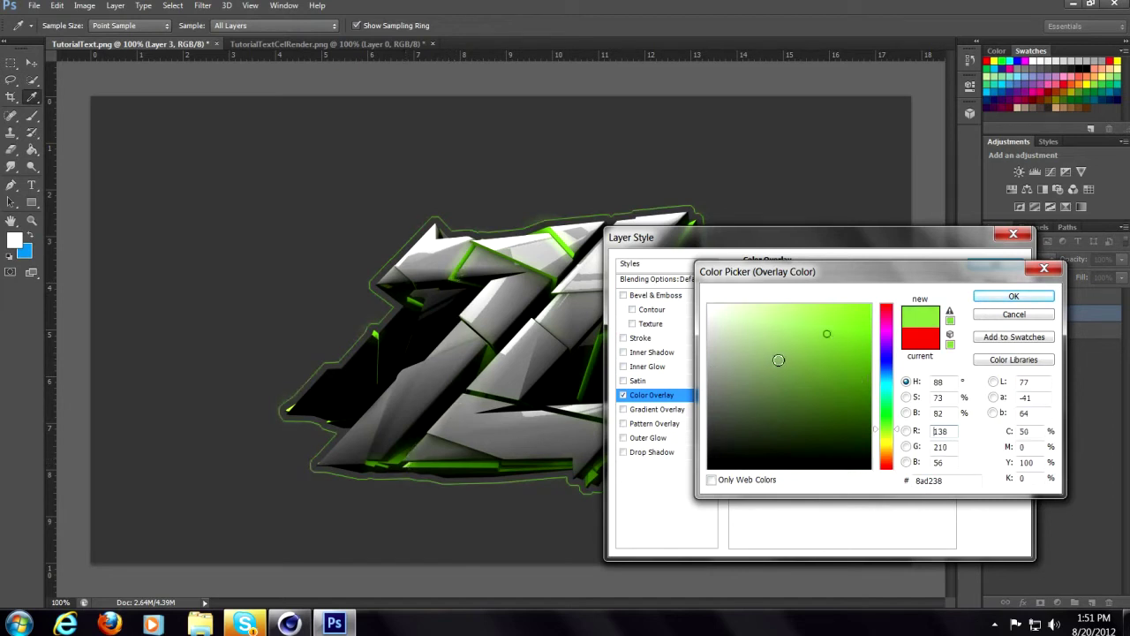
{"action": "left_click", "coordinate": [1013, 295]}
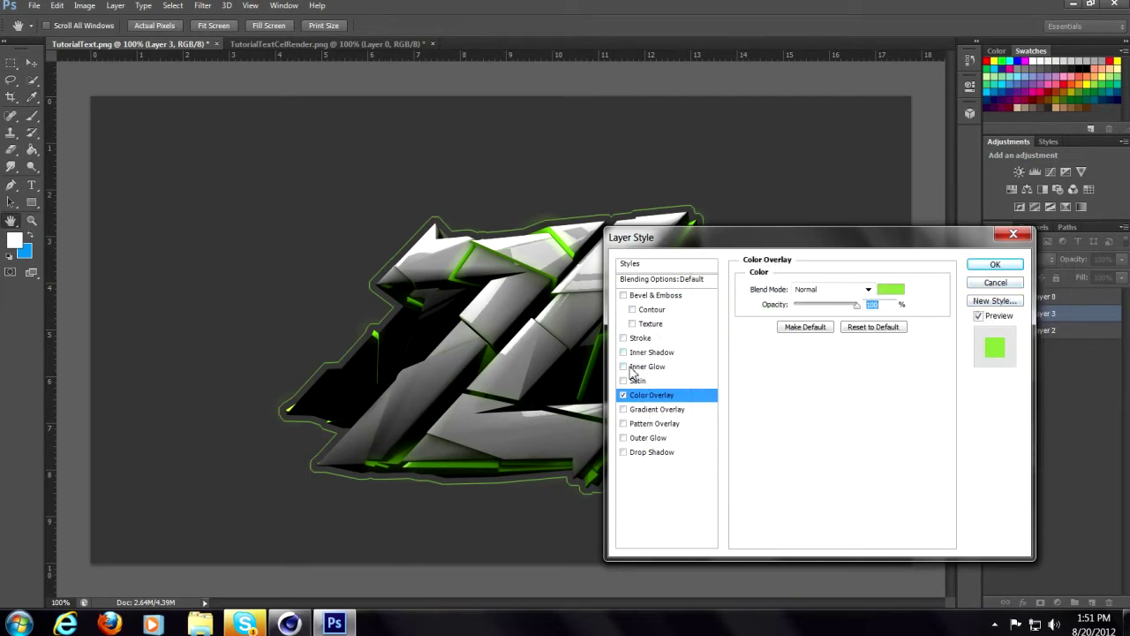
Enable an Inner Glow in pure bright green.
{"action": "left_click", "coordinate": [625, 366]}
{"action": "left_click", "coordinate": [645, 368]}
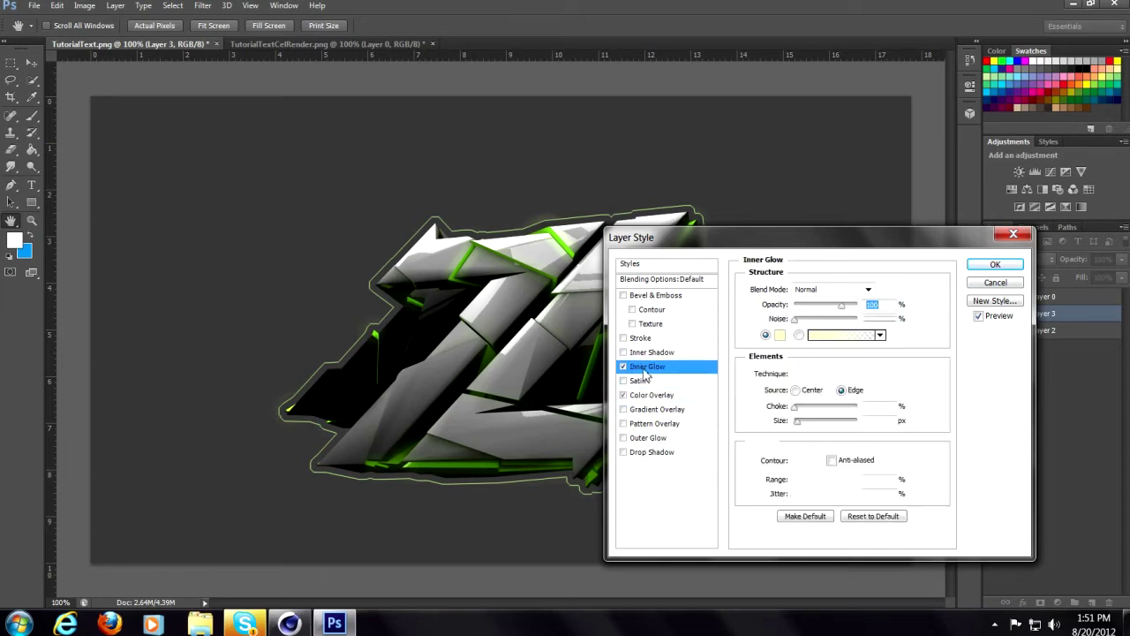
{"action": "left_click", "coordinate": [780, 335]}
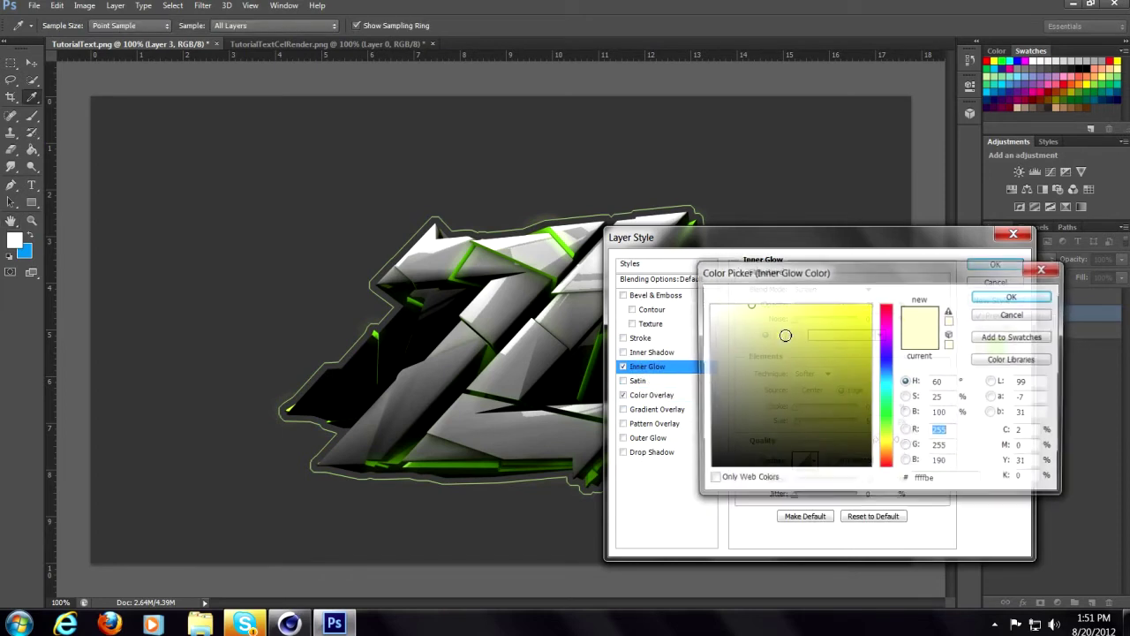
{"action": "left_click", "coordinate": [886, 417]}
{"action": "left_click", "coordinate": [828, 305]}
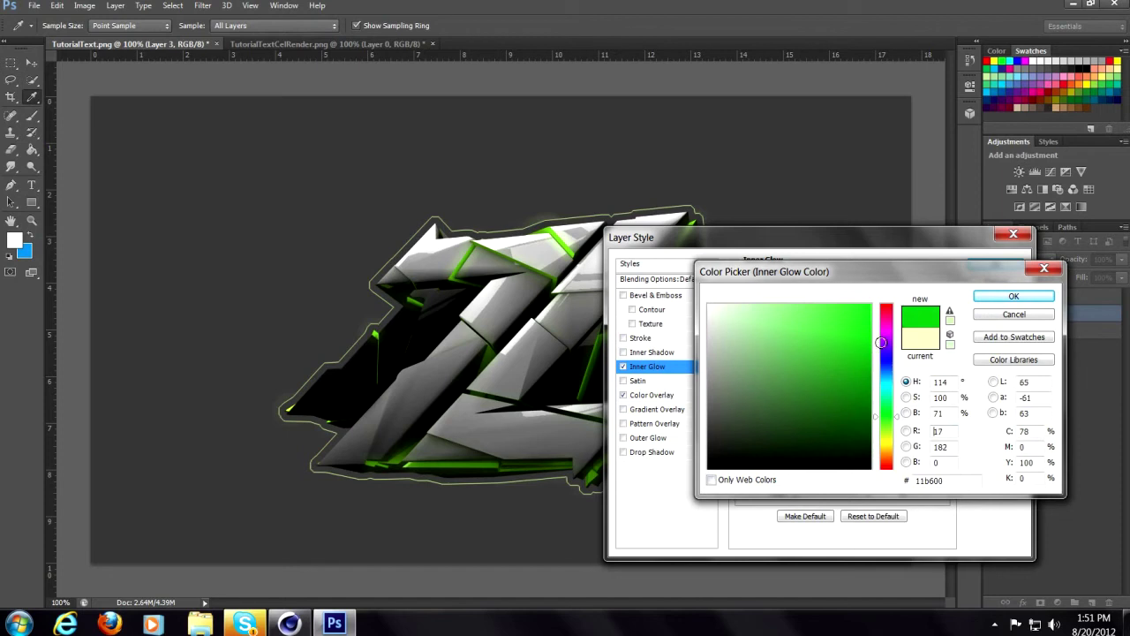
{"action": "mouse_move", "coordinate": [830, 277]}
{"action": "left_mouse_down"}
{"action": "mouse_move", "coordinate": [822, 334]}
{"action": "mouse_move", "coordinate": [845, 279]}
{"action": "left_mouse_up"}
{"action": "mouse_move", "coordinate": [837, 360]}
{"action": "left_mouse_down"}
{"action": "mouse_move", "coordinate": [870, 305]}
{"action": "mouse_move", "coordinate": [844, 284]}
{"action": "left_mouse_up"}
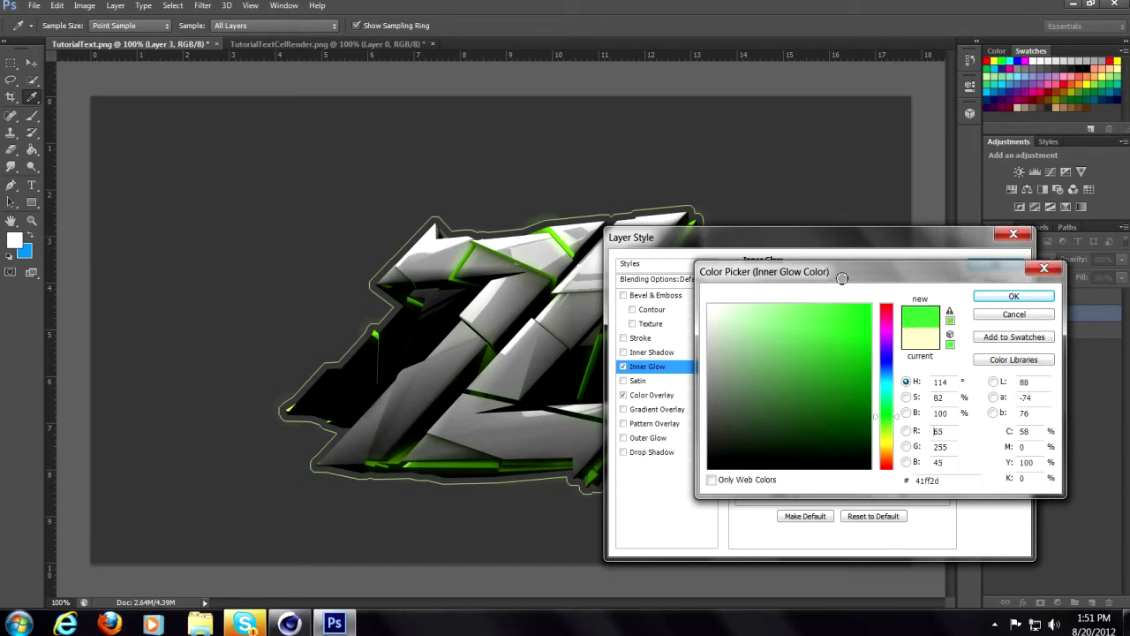
{"action": "left_click", "coordinate": [1007, 299]}
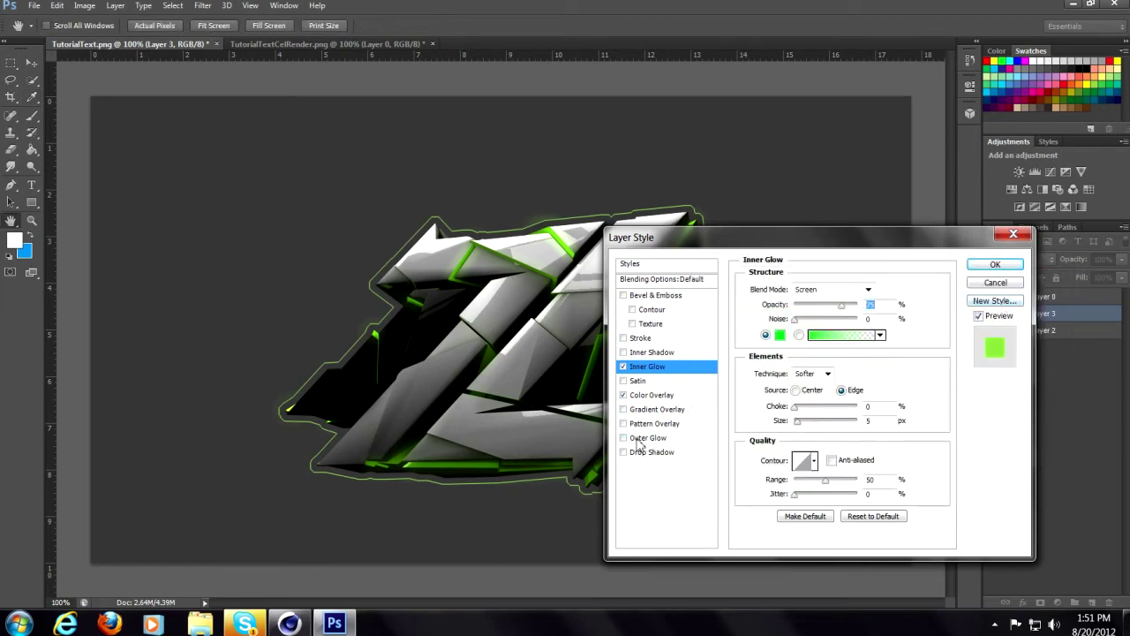
Enable a vivid bright green Outer Glow and apply the layer styles.
{"action": "left_click", "coordinate": [638, 442]}
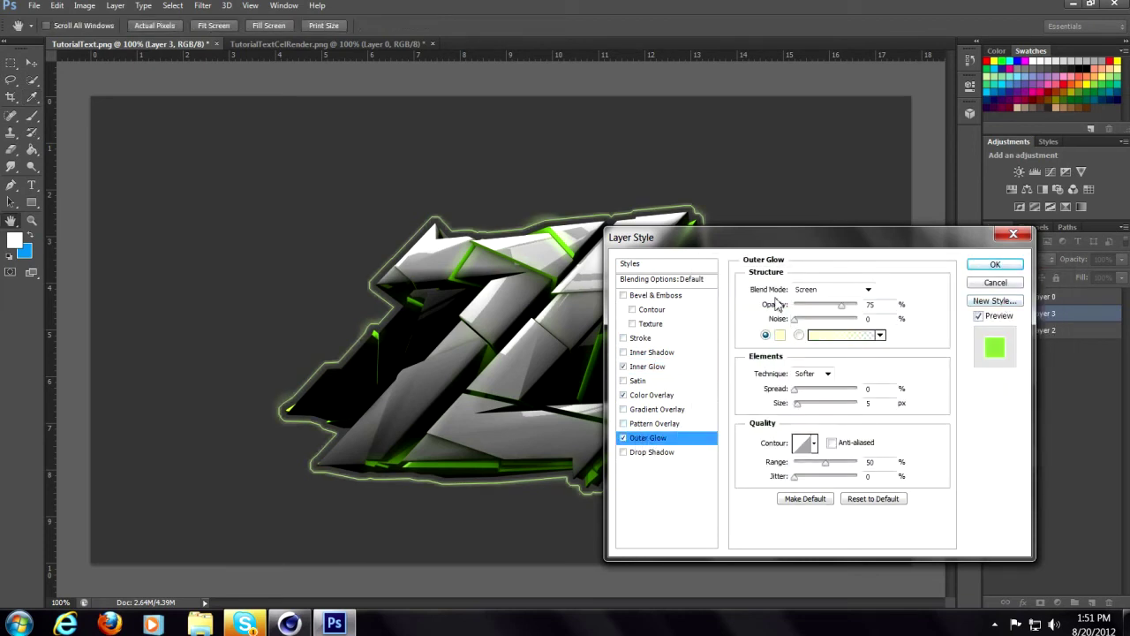
{"action": "left_click", "coordinate": [812, 335]}
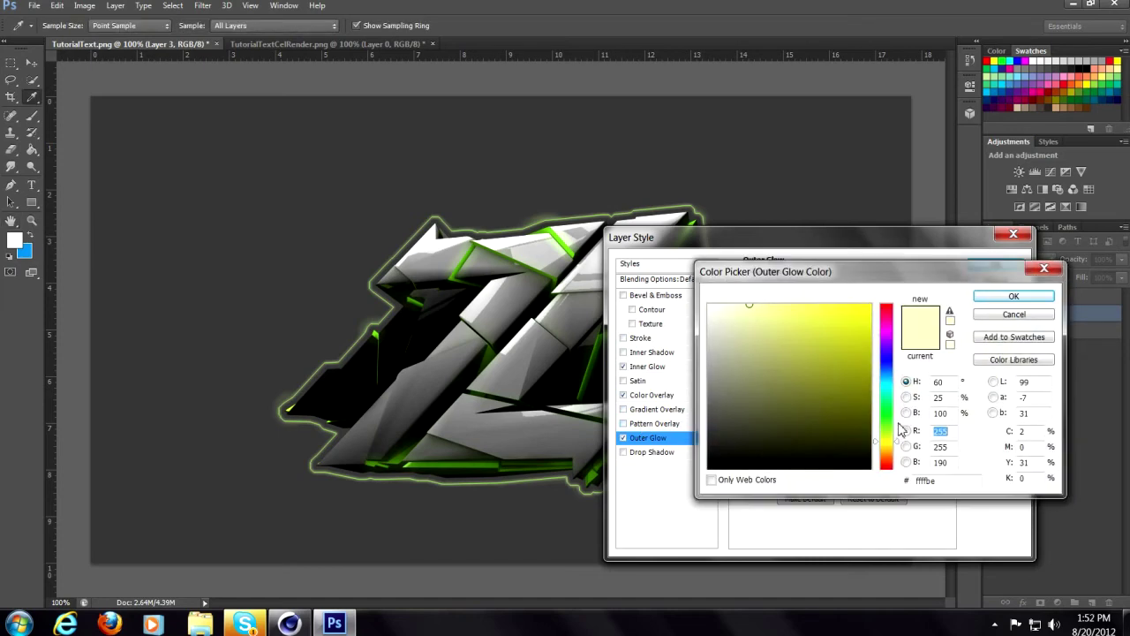
{"action": "left_click", "coordinate": [889, 412]}
{"action": "left_click_drag", "start_coordinate": [816, 378], "coordinate": [914, 323]}
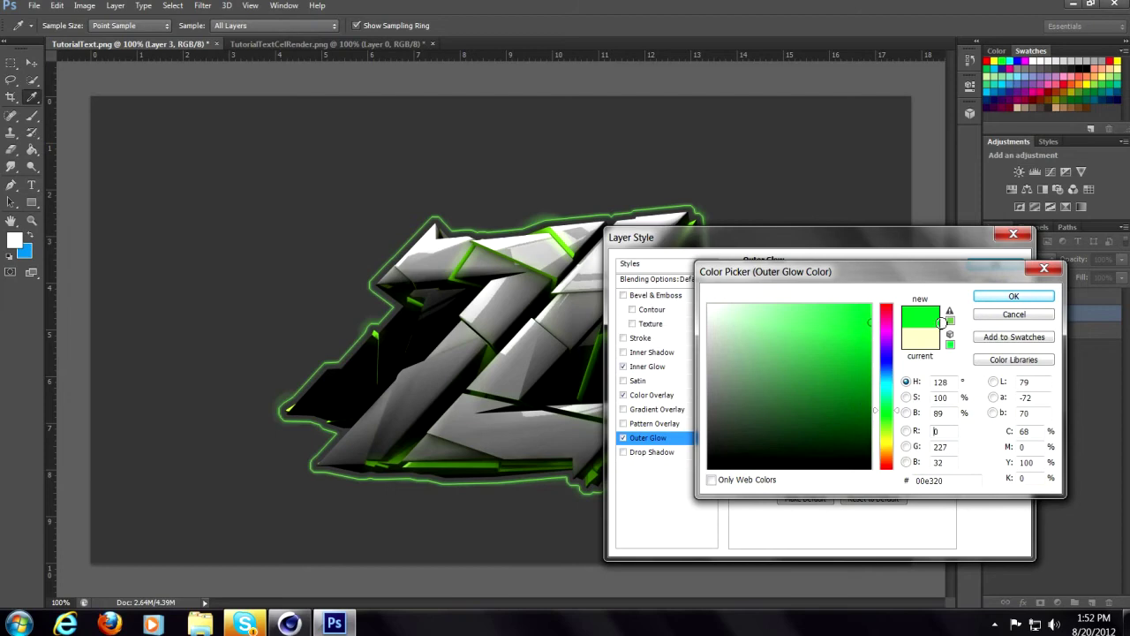
{"action": "left_click", "coordinate": [889, 415]}
{"action": "left_click_drag", "start_coordinate": [862, 380], "coordinate": [903, 269]}
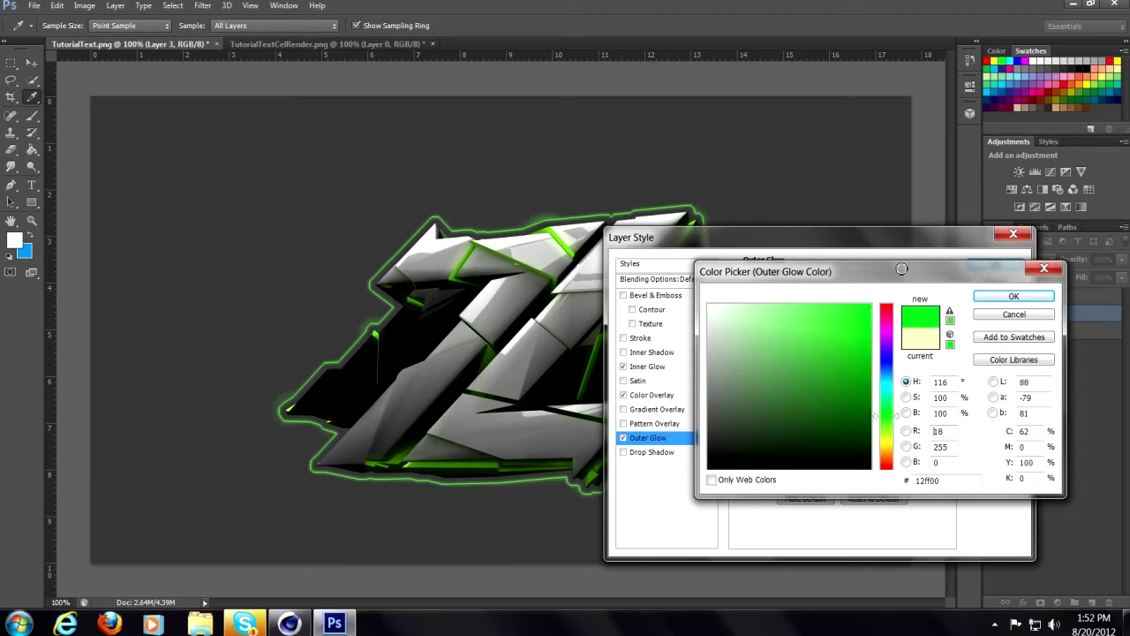
{"action": "left_click", "coordinate": [1014, 297]}
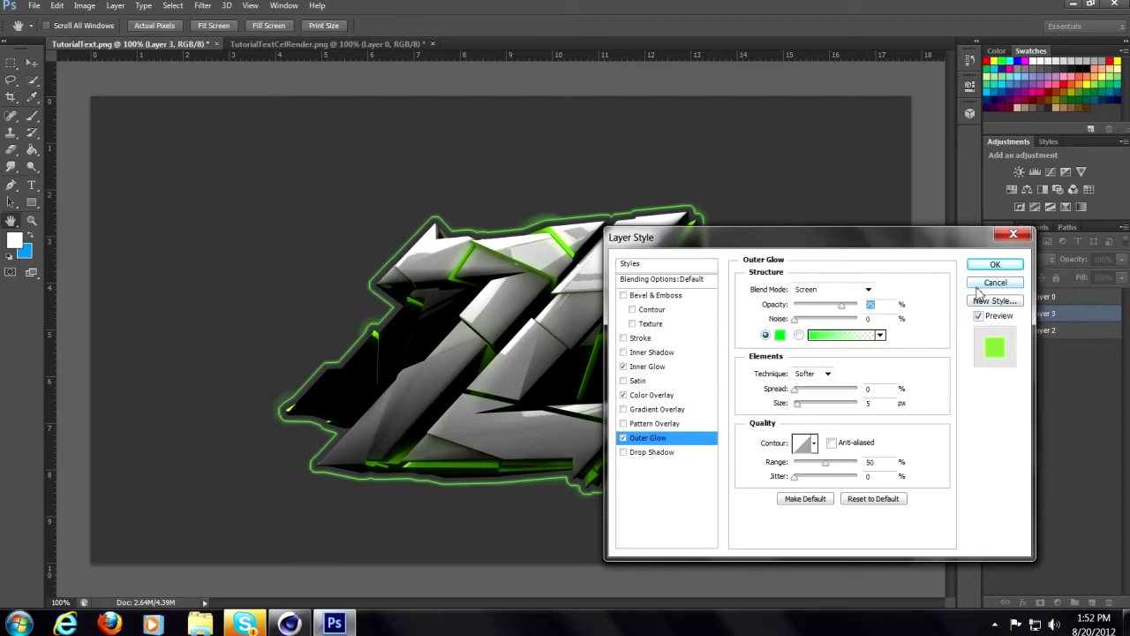
{"action": "left_click", "coordinate": [989, 265]}
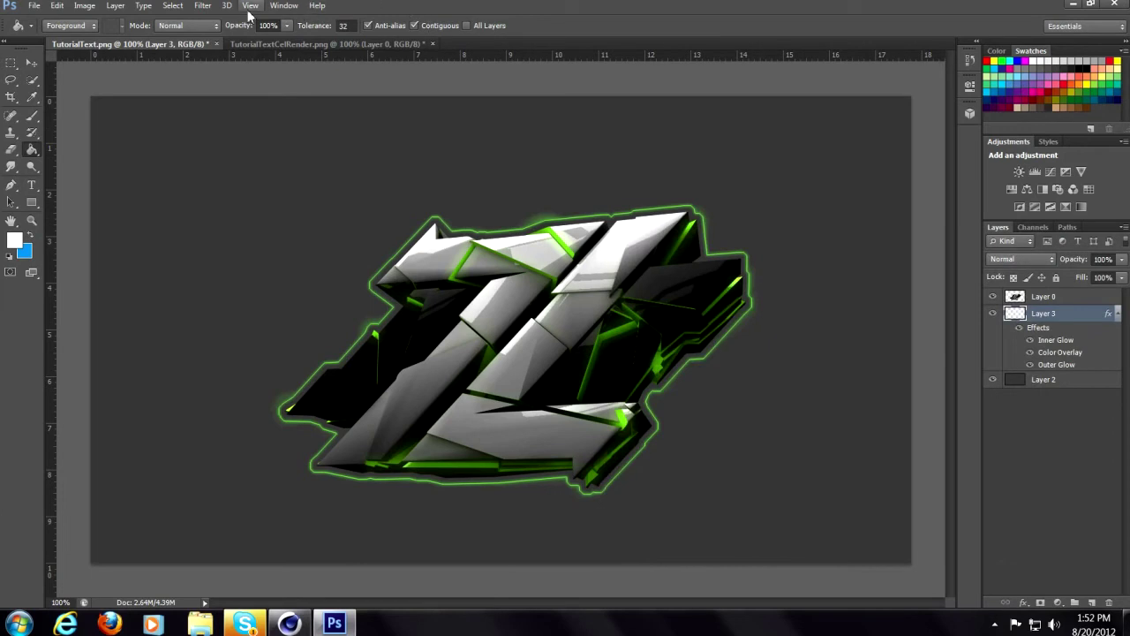
Apply a Ripple distortion to the glowing green outline layer.
{"action": "left_click", "coordinate": [203, 6]}
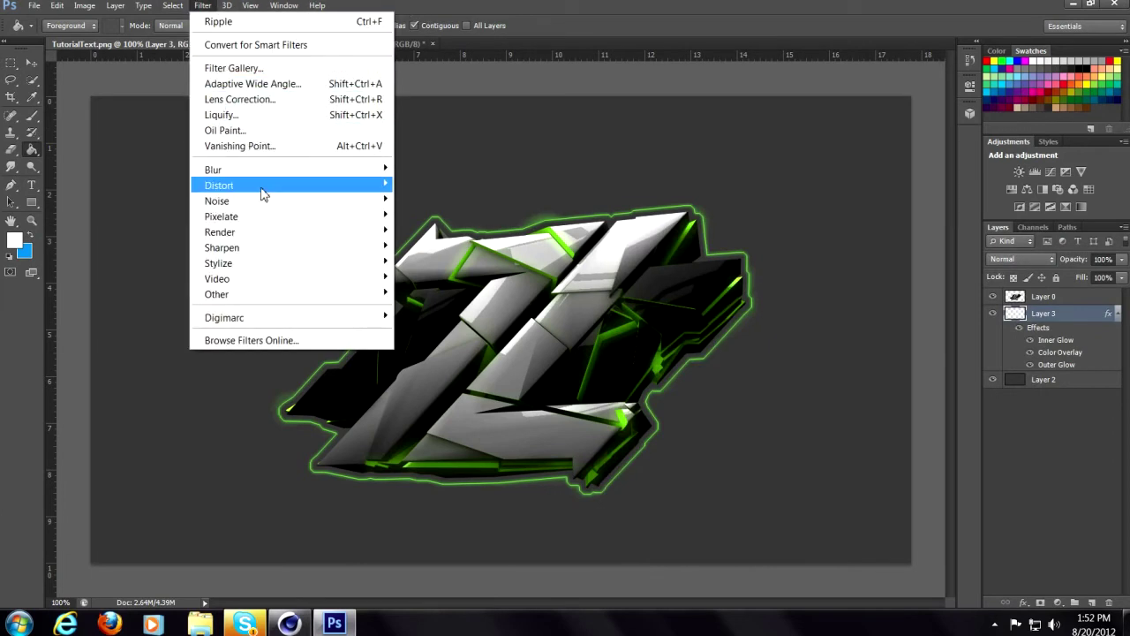
{"action": "mouse_move", "coordinate": [334, 192]}
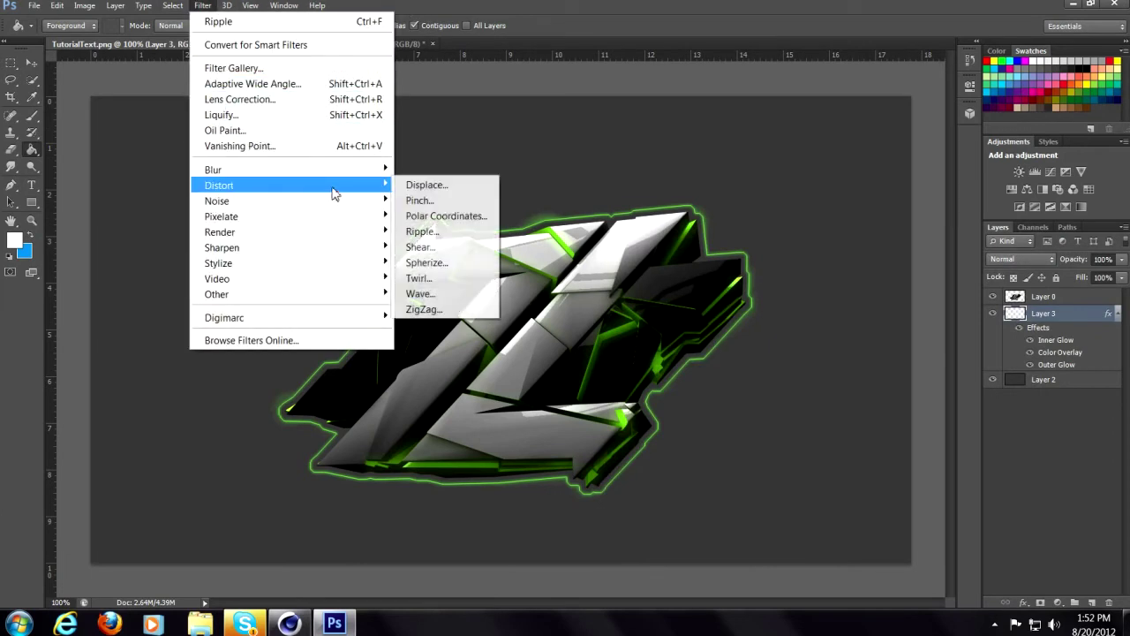
{"action": "left_click", "coordinate": [427, 231]}
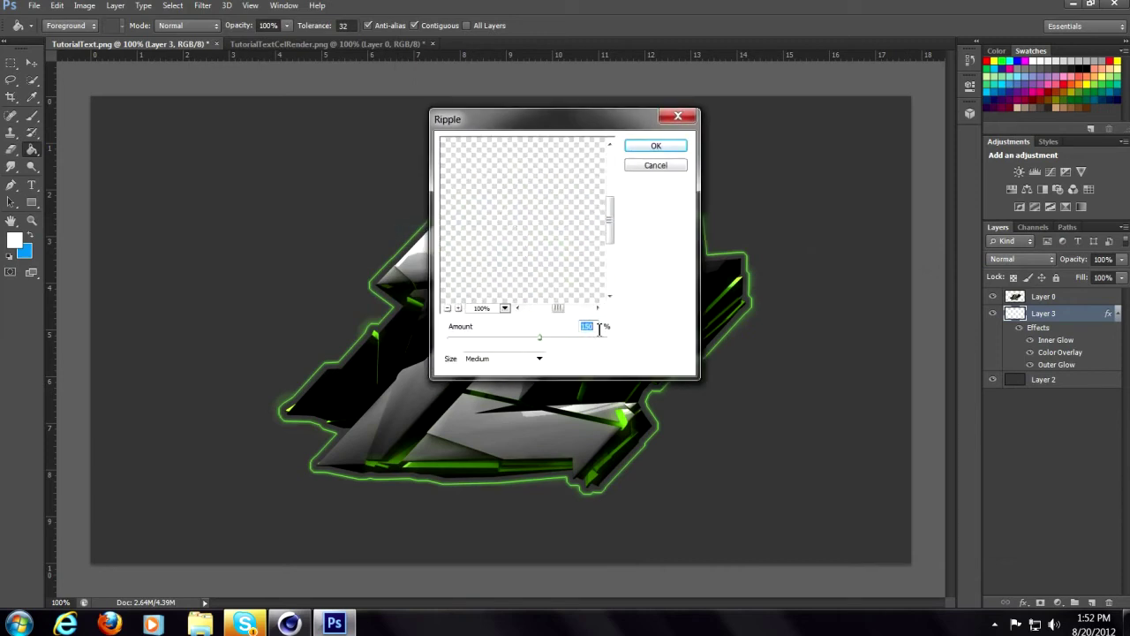
{"action": "left_click", "coordinate": [640, 147]}
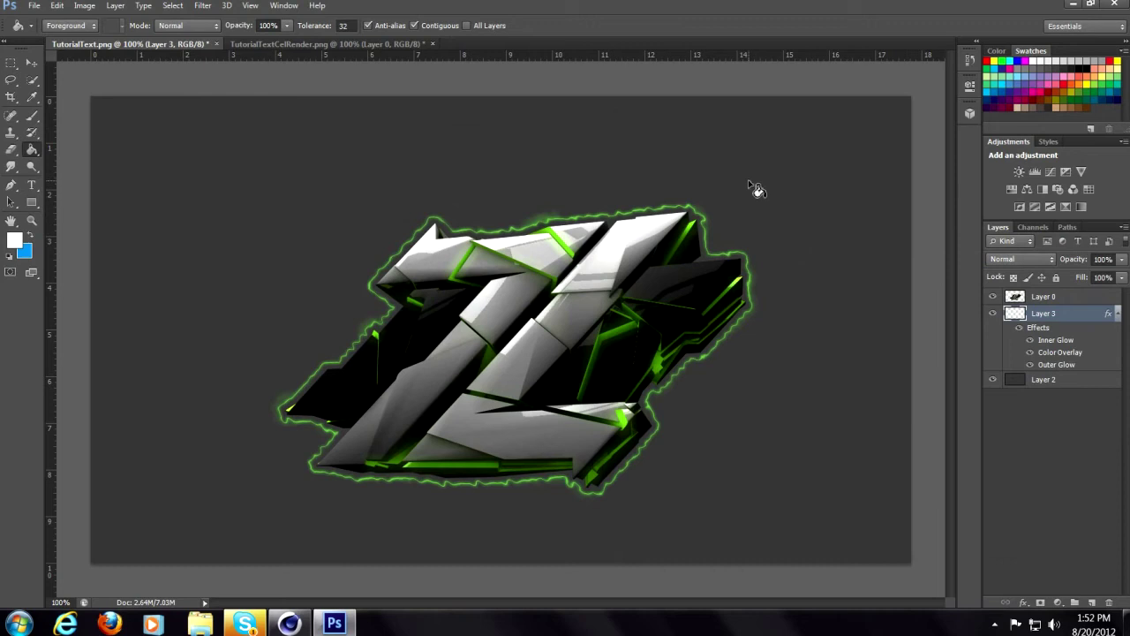
Fade the outline to 67% opacity, then delete it and select Layer 0.
{"action": "left_click", "coordinate": [1122, 260]}
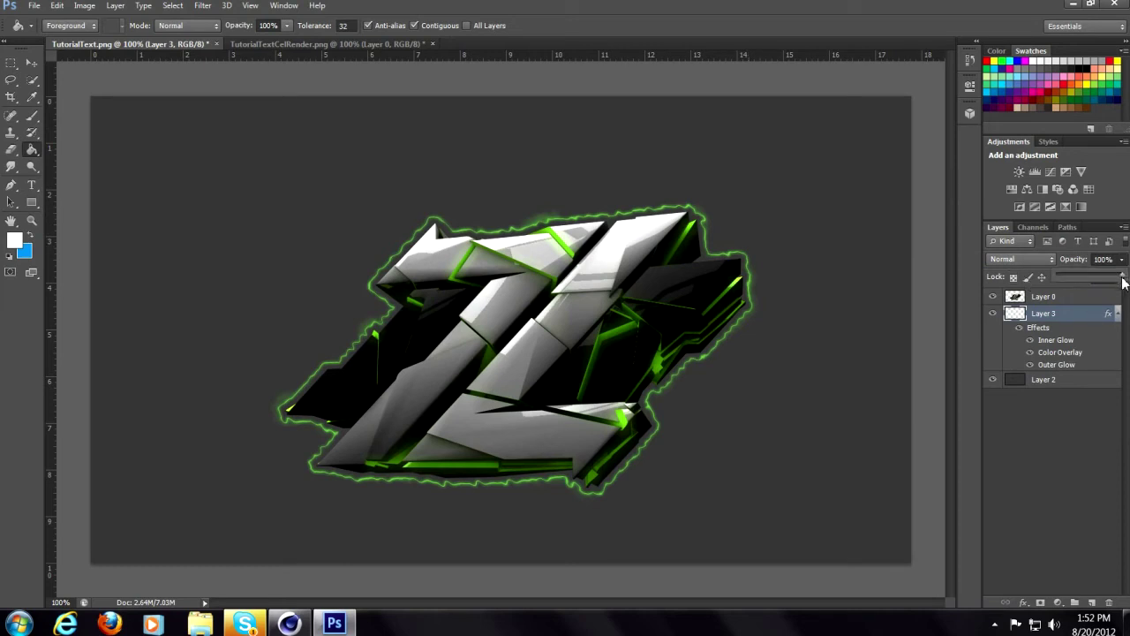
{"action": "left_click_drag", "start_coordinate": [1126, 280], "coordinate": [1103, 285]}
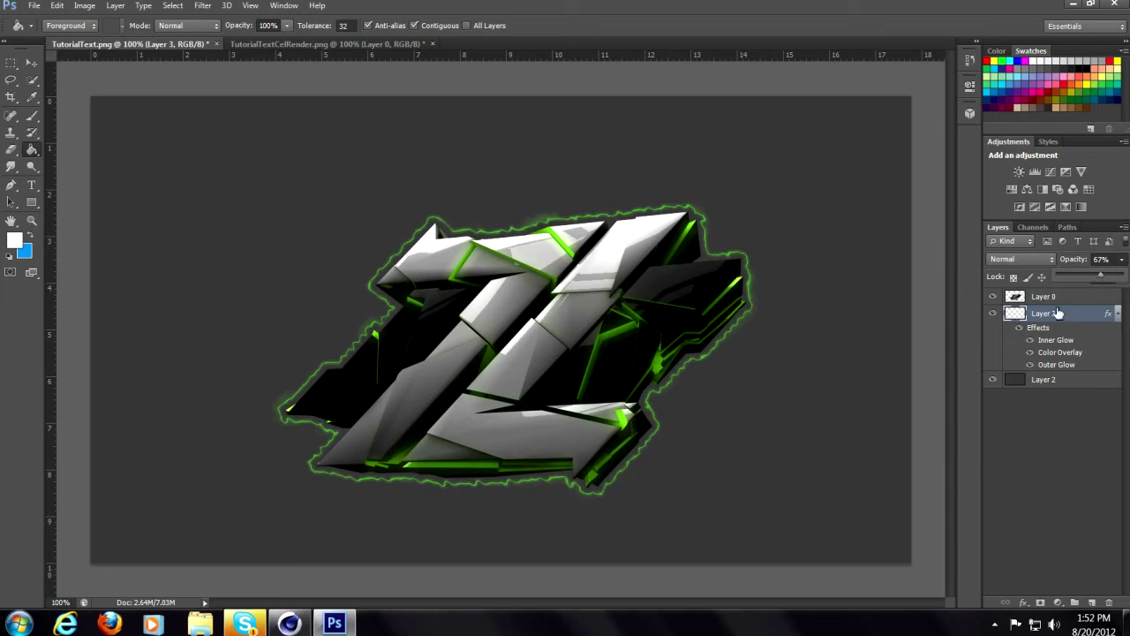
{"action": "left_click", "coordinate": [1084, 316]}
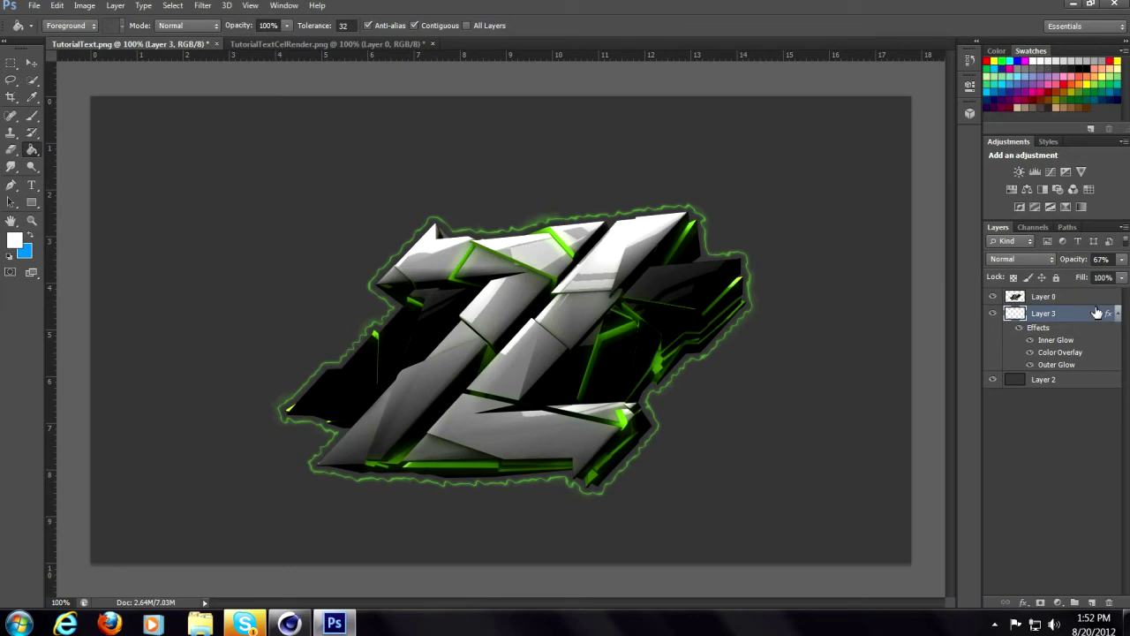
{"action": "key", "text": "Delete"}
{"action": "left_click", "coordinate": [1051, 304]}
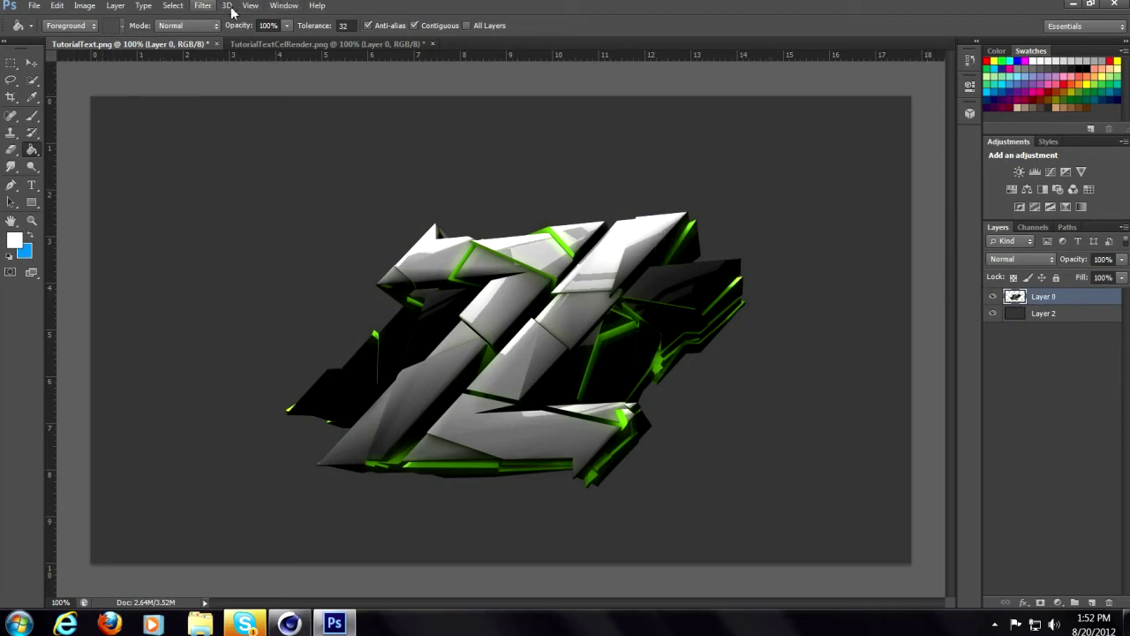
Apply a Ripple distortion with amount 75 to the Z letter on Layer 0.
{"action": "left_click", "coordinate": [202, 6]}
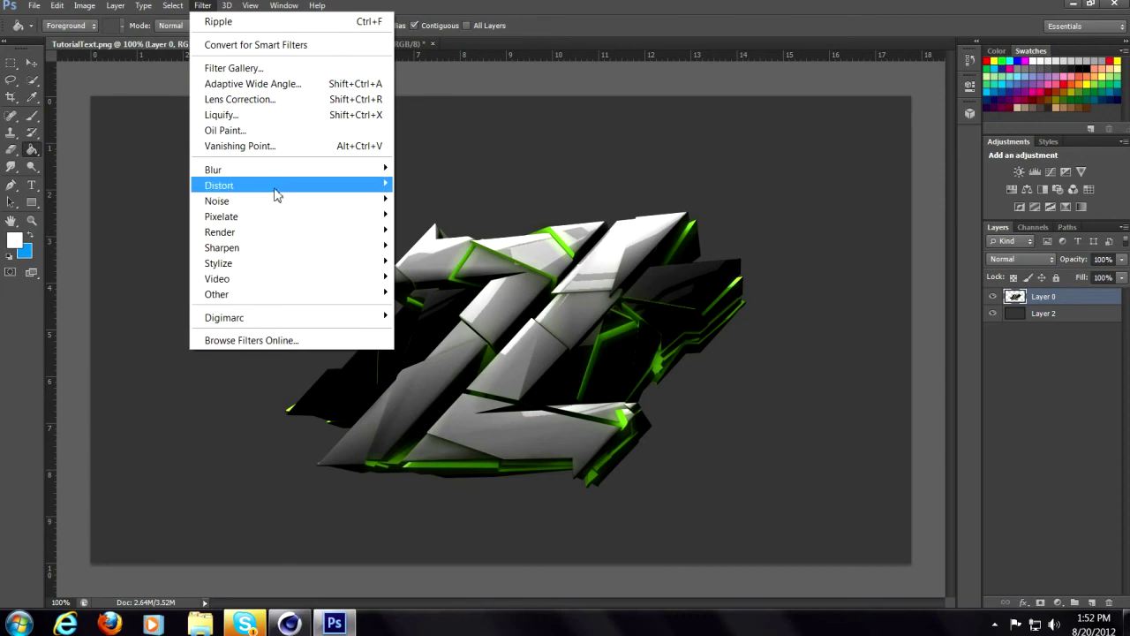
{"action": "mouse_move", "coordinate": [276, 189]}
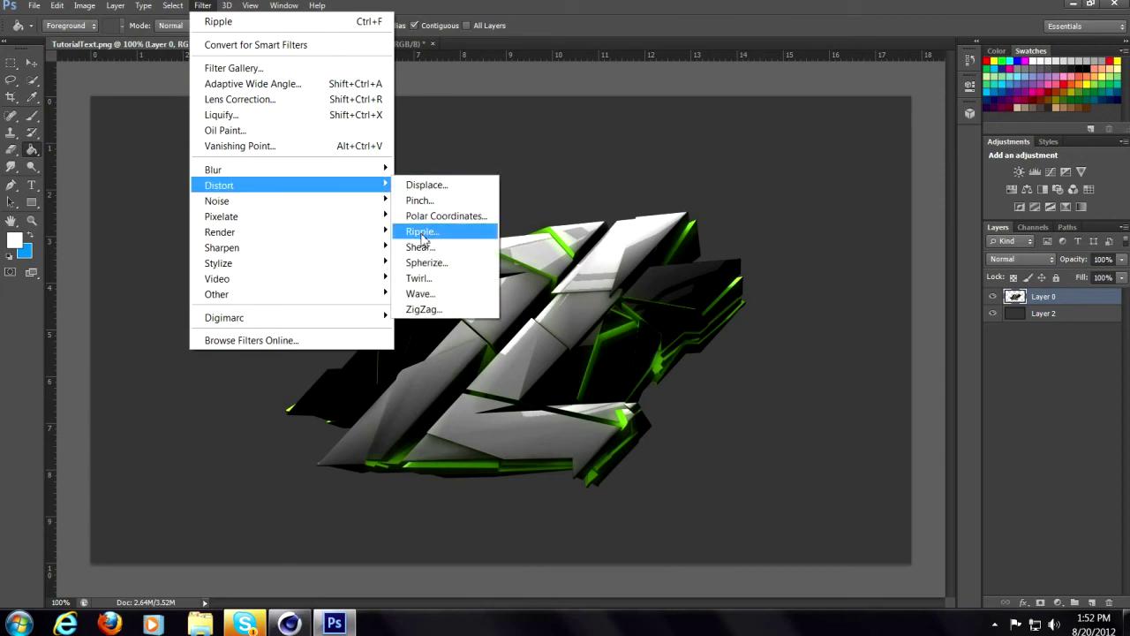
{"action": "left_click", "coordinate": [422, 232]}
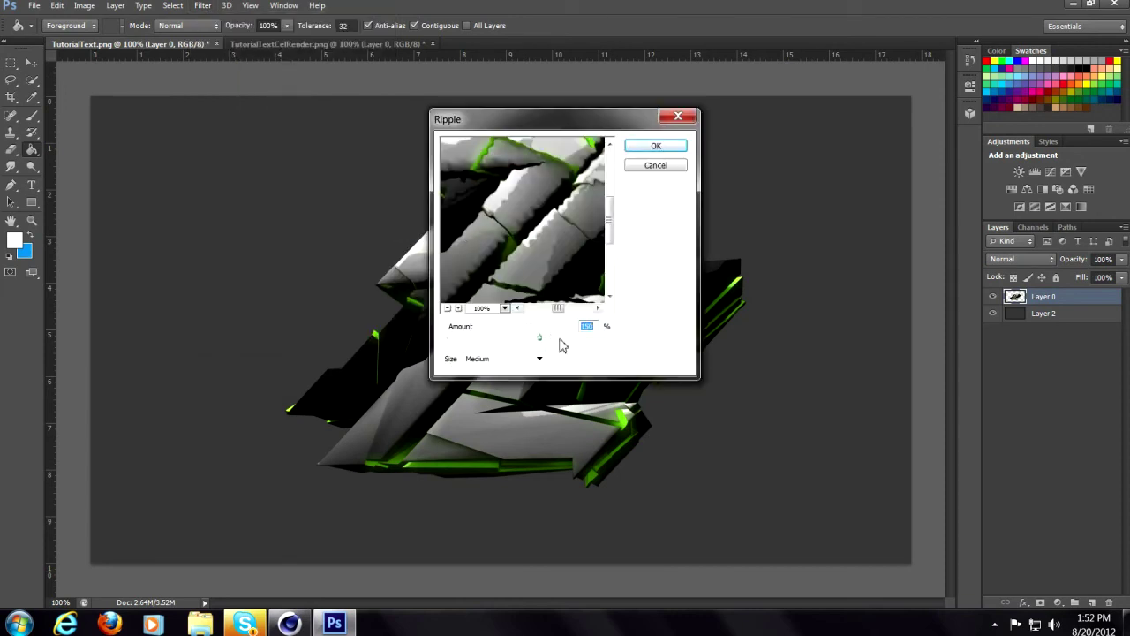
{"action": "left_click_drag", "start_coordinate": [541, 341], "coordinate": [532, 340]}
{"action": "key", "text": "BackSpace"}
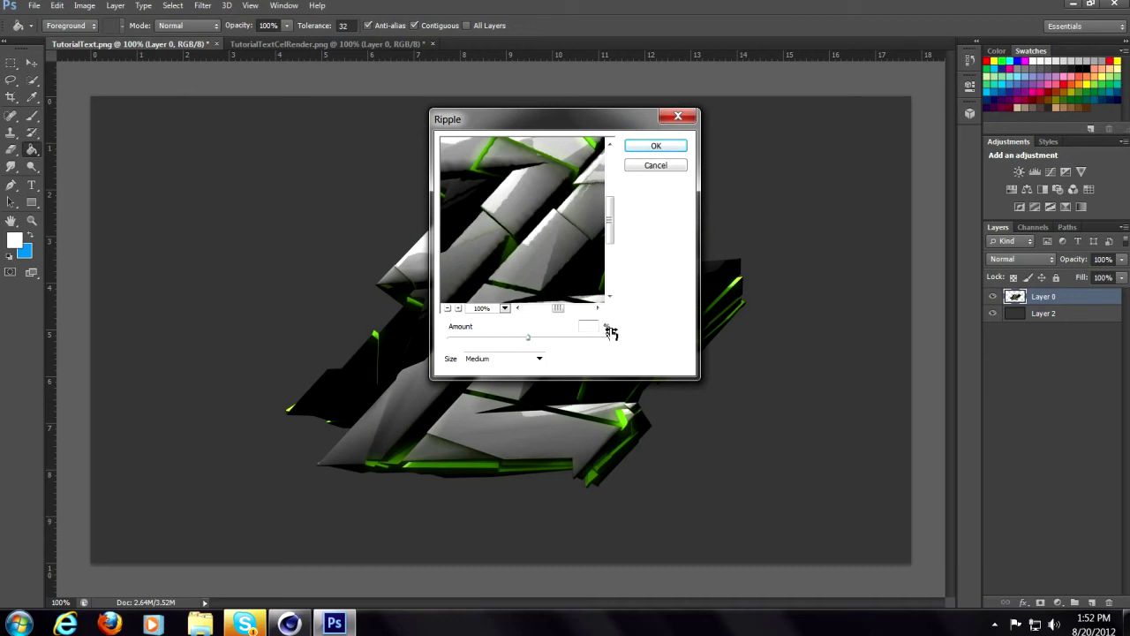
{"action": "type", "text": "75"}
{"action": "left_click", "coordinate": [638, 146]}
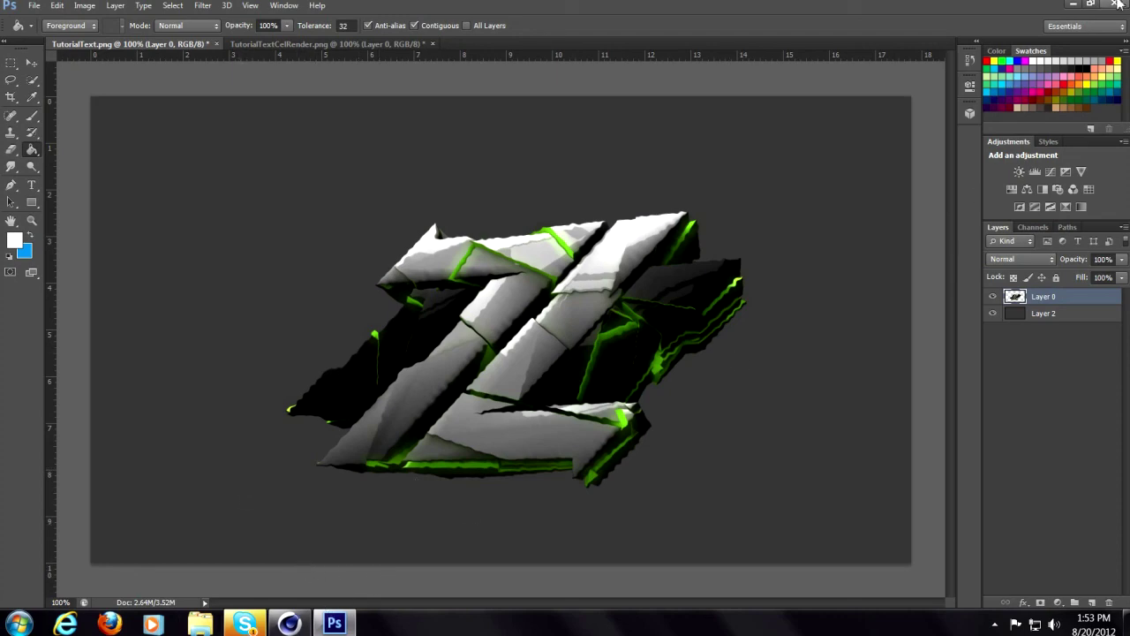
Minimise Photoshop to reveal the Windows desktop, leaving the rippled Z in TutorialText.png.
{"action": "left_click", "coordinate": [1074, 4]}
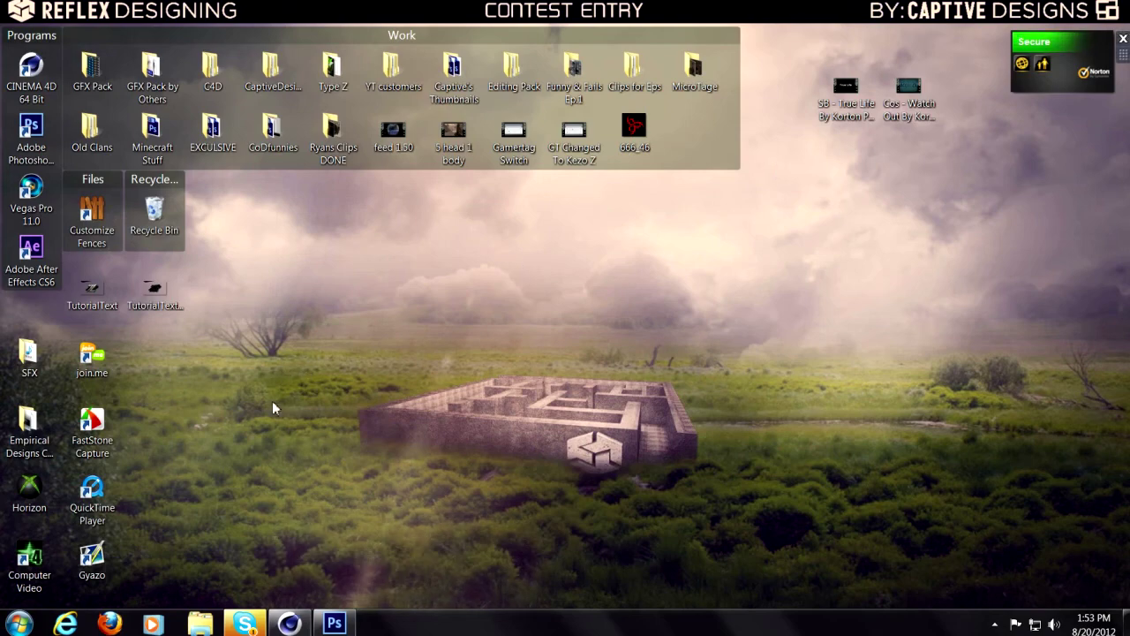